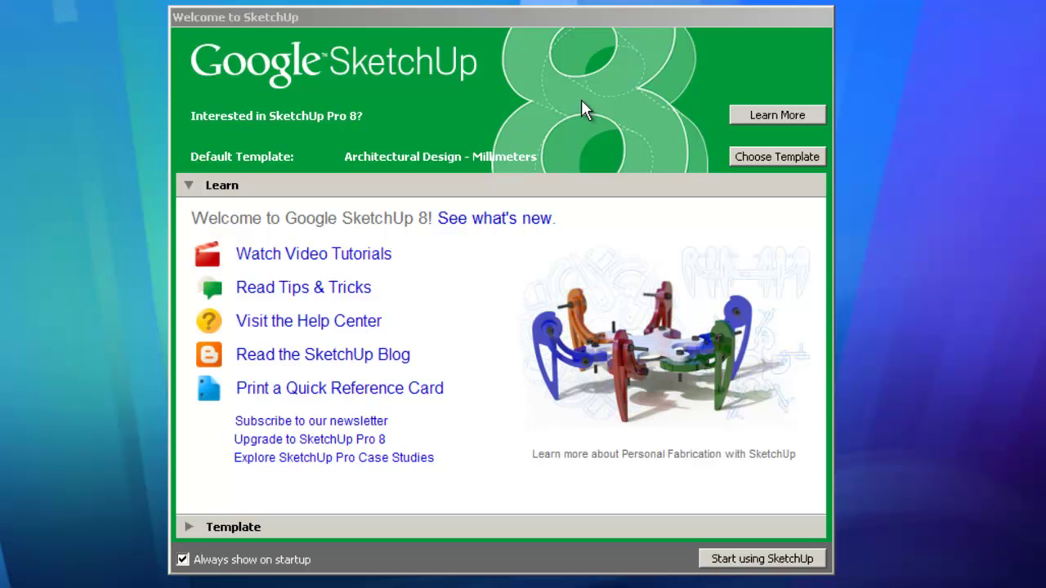
Start a new model from the Architectural Design - Millimeters template
{"action": "left_click", "coordinate": [758, 156]}
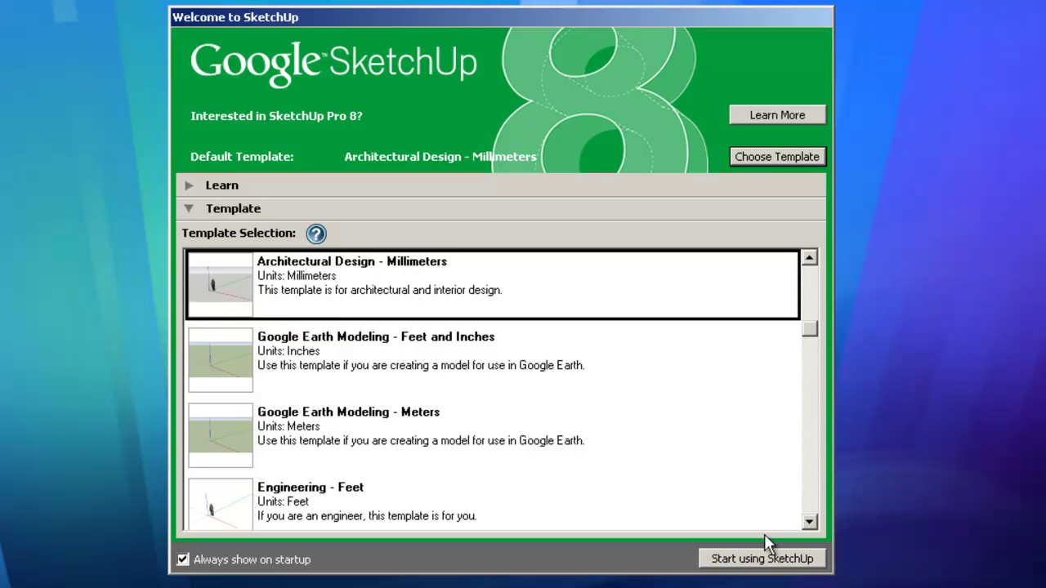
{"action": "left_click", "coordinate": [764, 555]}
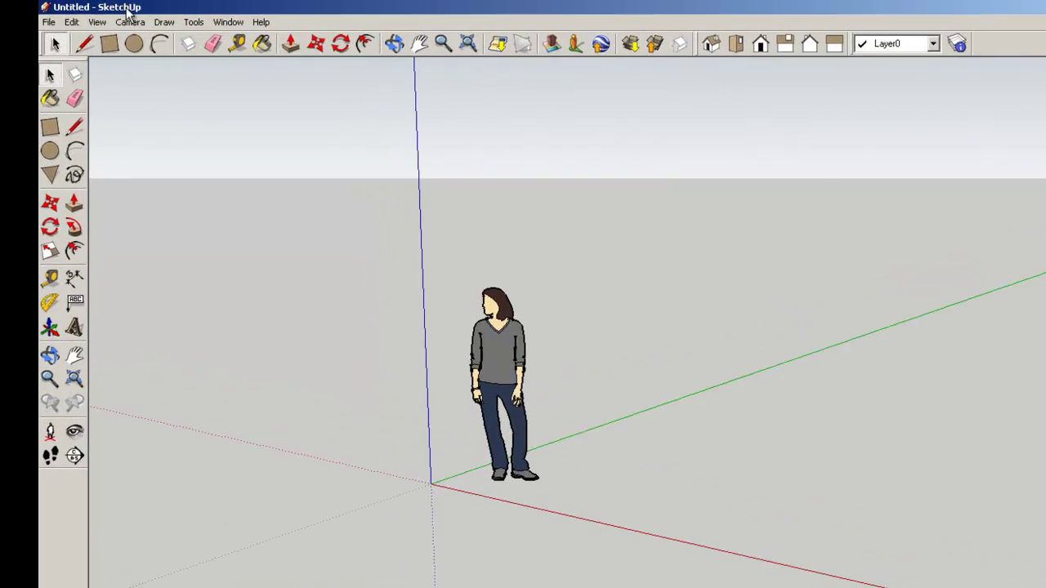
{"action": "left_click", "coordinate": [97, 22]}
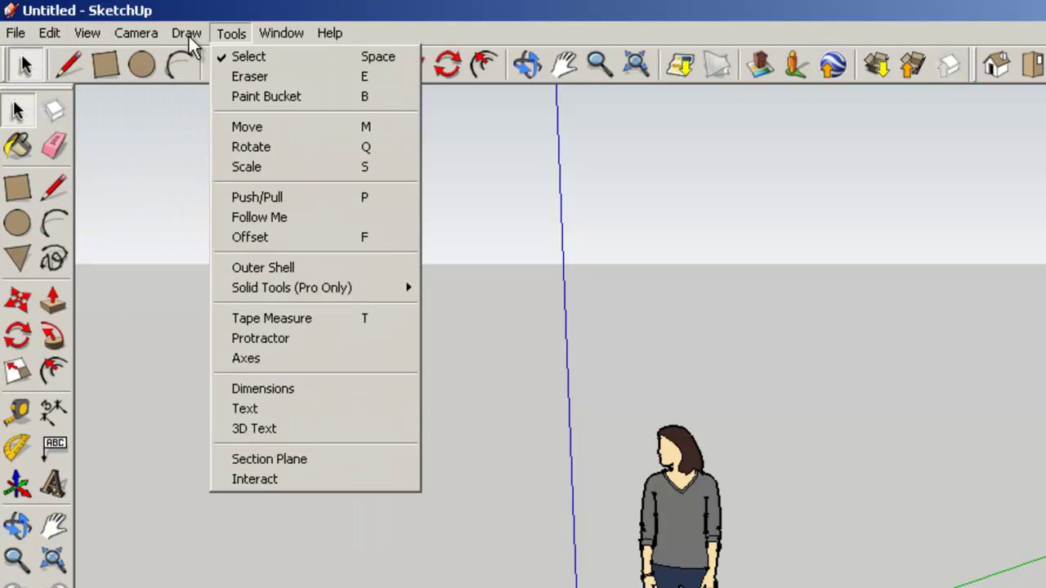
{"action": "mouse_move", "coordinate": [98, 59]}
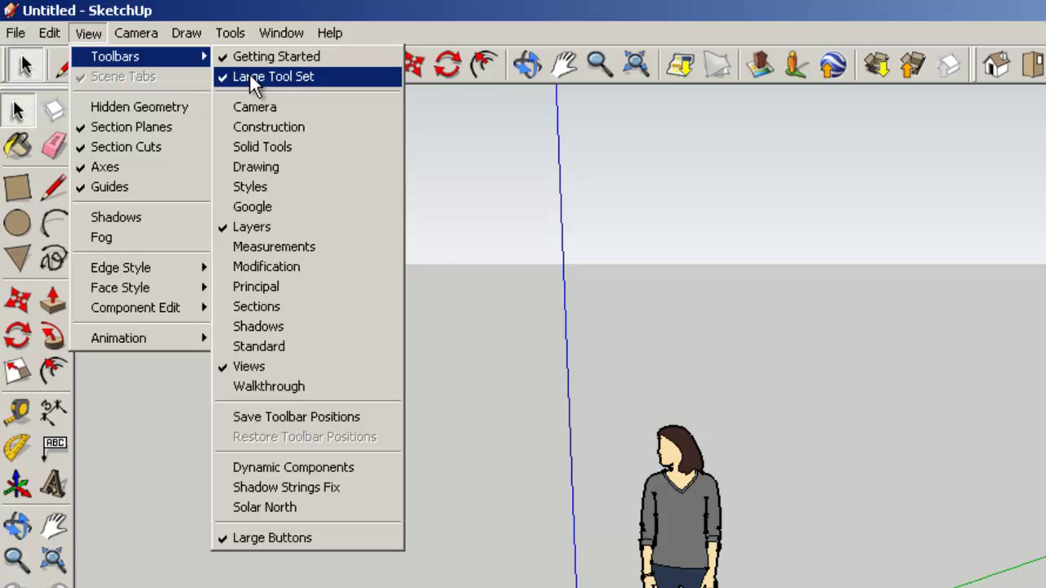
{"action": "left_click", "coordinate": [722, 506]}
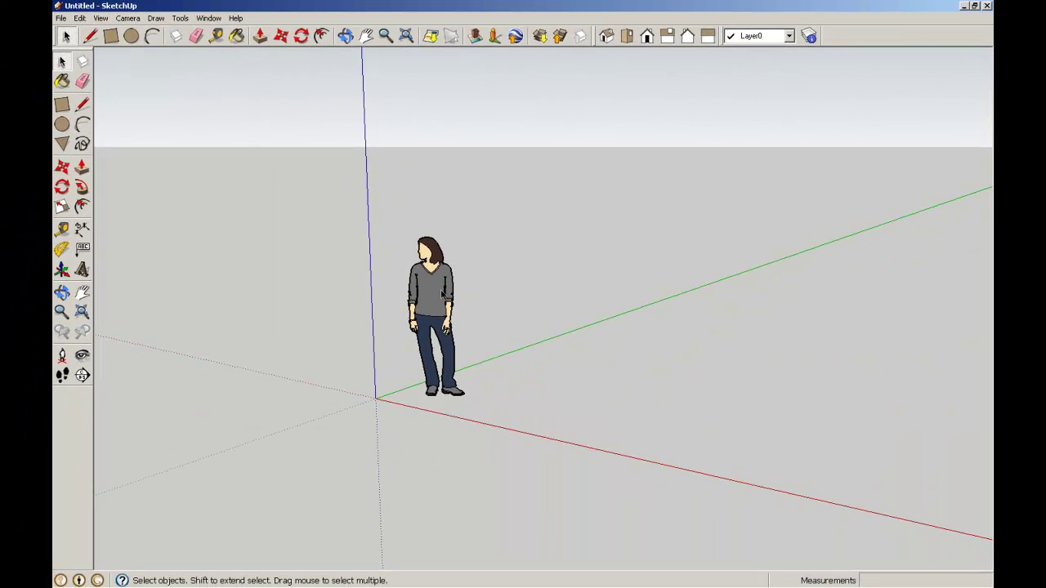
Delete the default person figure, zoom extents, and orbit to look down on the axes
{"action": "left_click", "coordinate": [442, 294]}
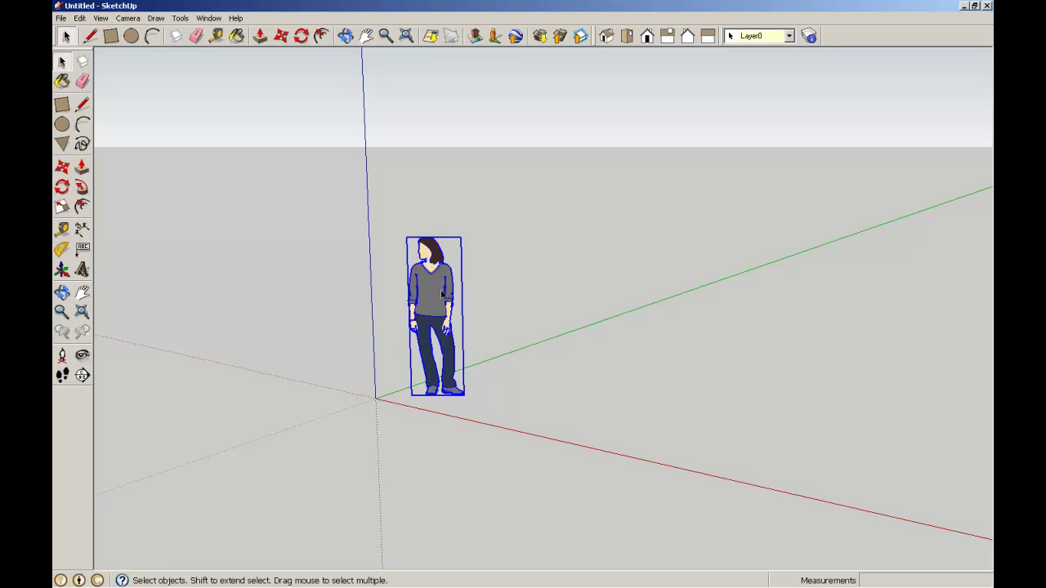
{"action": "key", "text": "Delete"}
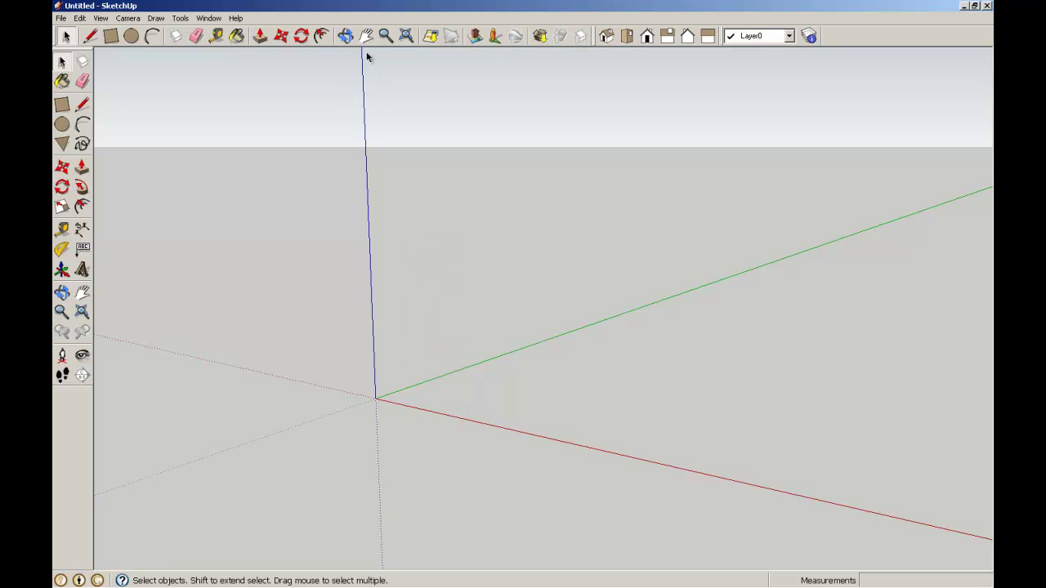
{"action": "left_click", "coordinate": [406, 36]}
{"action": "middle_click_drag", "start_coordinate": [798, 346], "coordinate": [592, 381]}
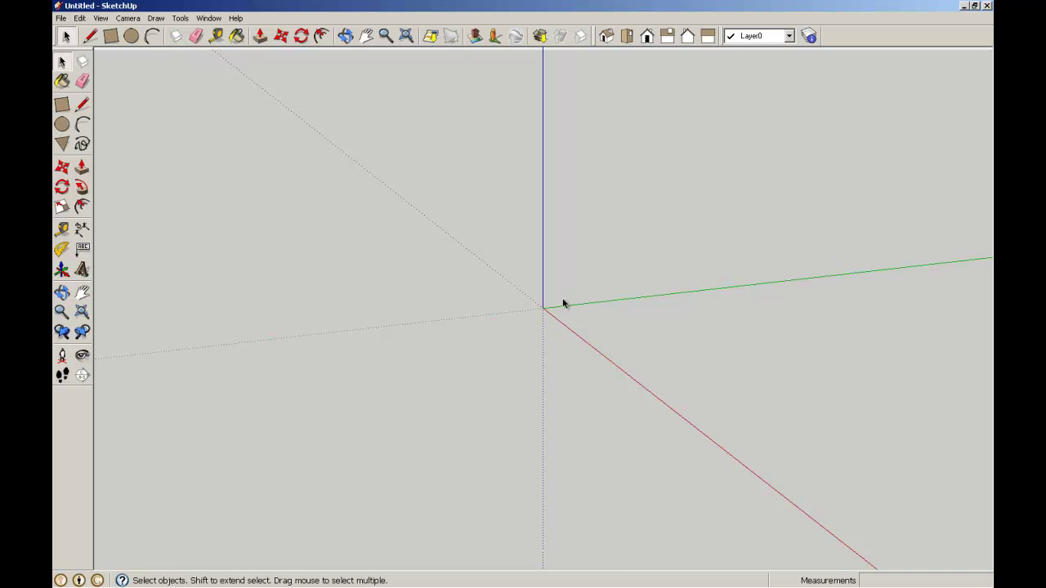
Draw an upright rectangle from the origin, 150 mm up blue and 50 mm along green
{"action": "middle_click_drag", "start_coordinate": [562, 301], "coordinate": [475, 305], "text": "shift"}
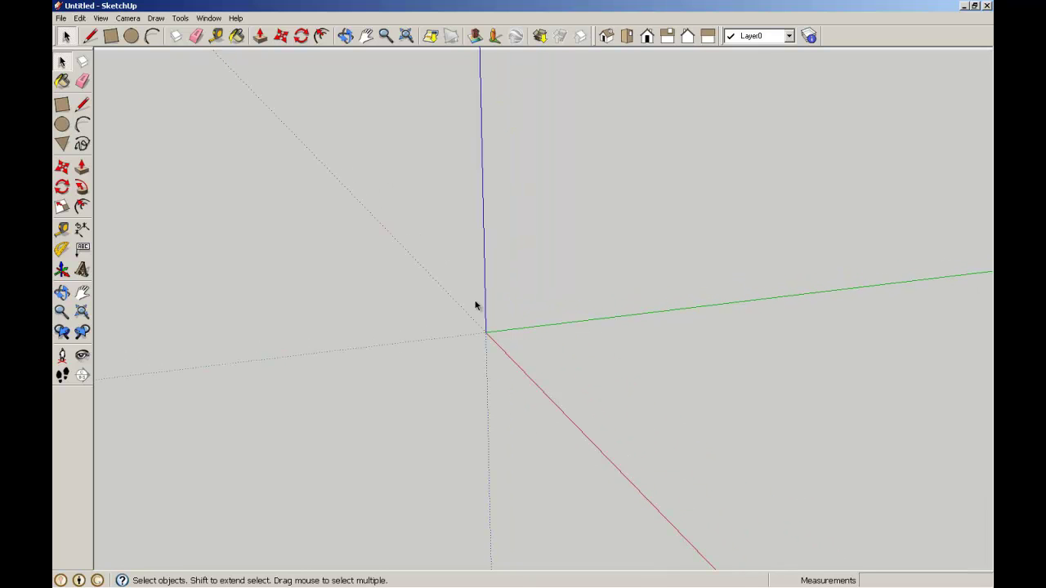
{"action": "left_click", "coordinate": [83, 105]}
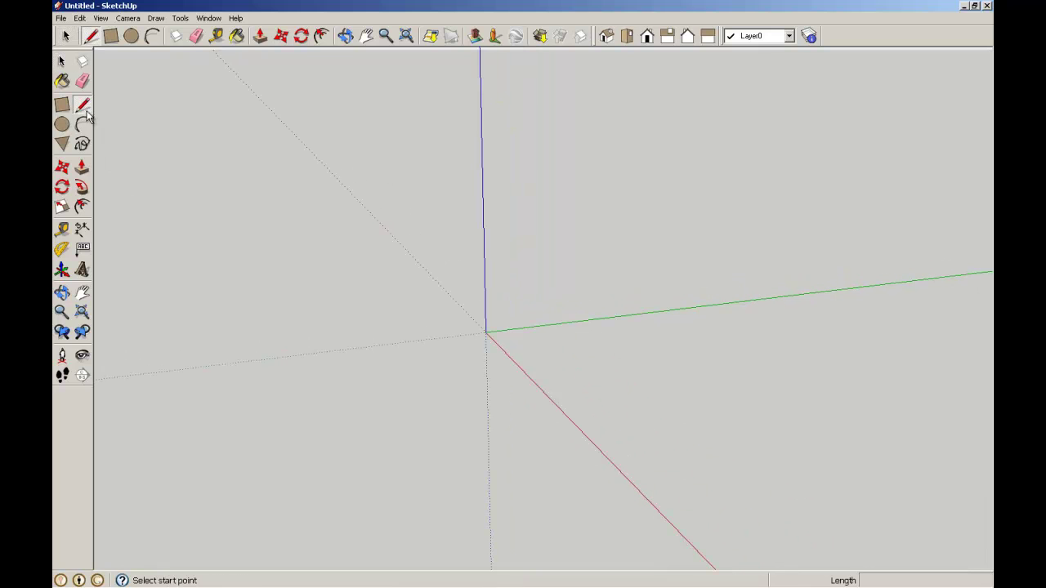
{"action": "left_click", "coordinate": [486, 332]}
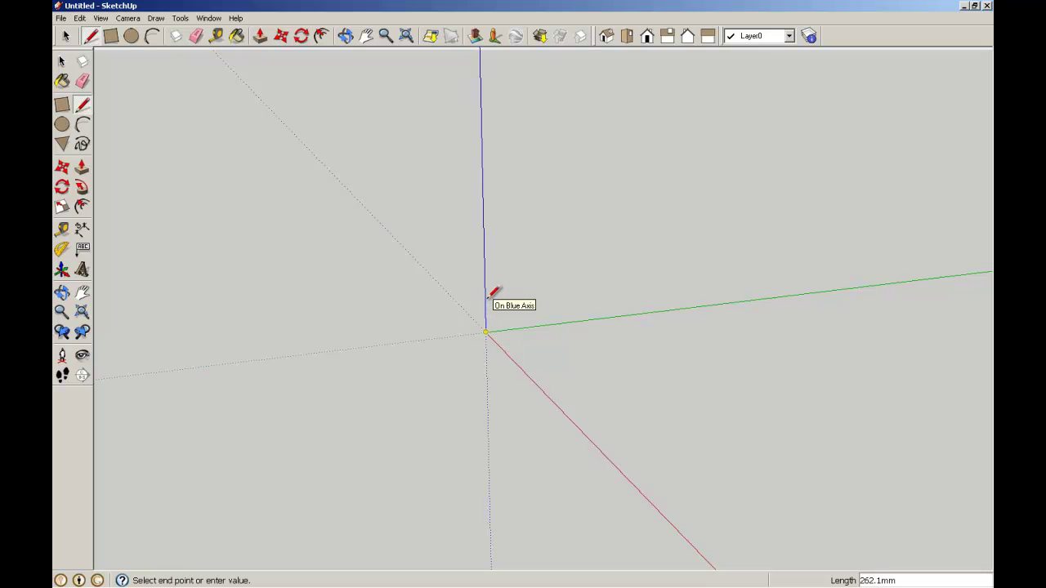
{"action": "type", "text": "150"}
{"action": "key", "text": "Return"}
{"action": "type", "text": "5"}
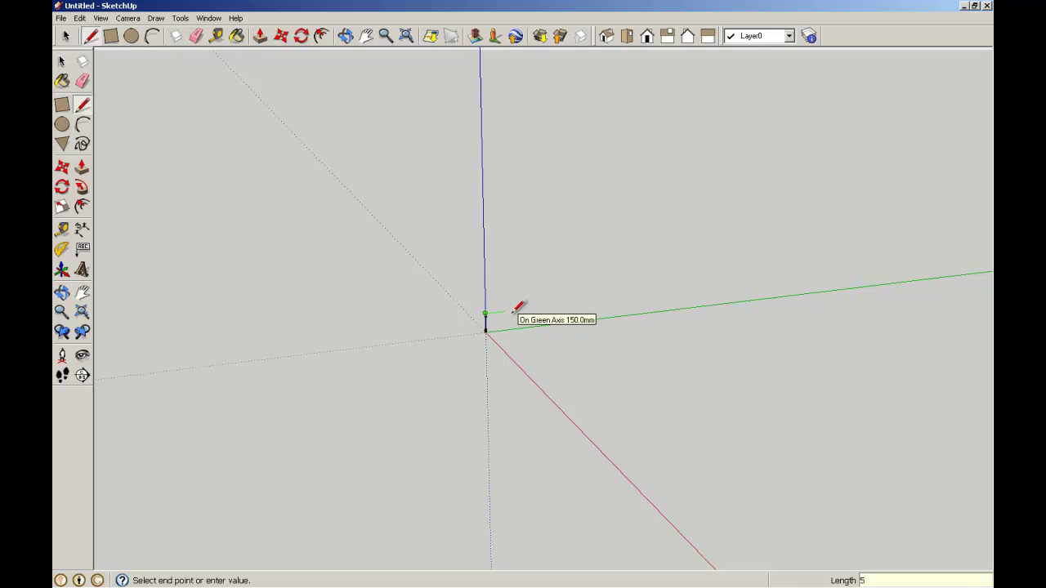
{"action": "type", "text": "0.0mm"}
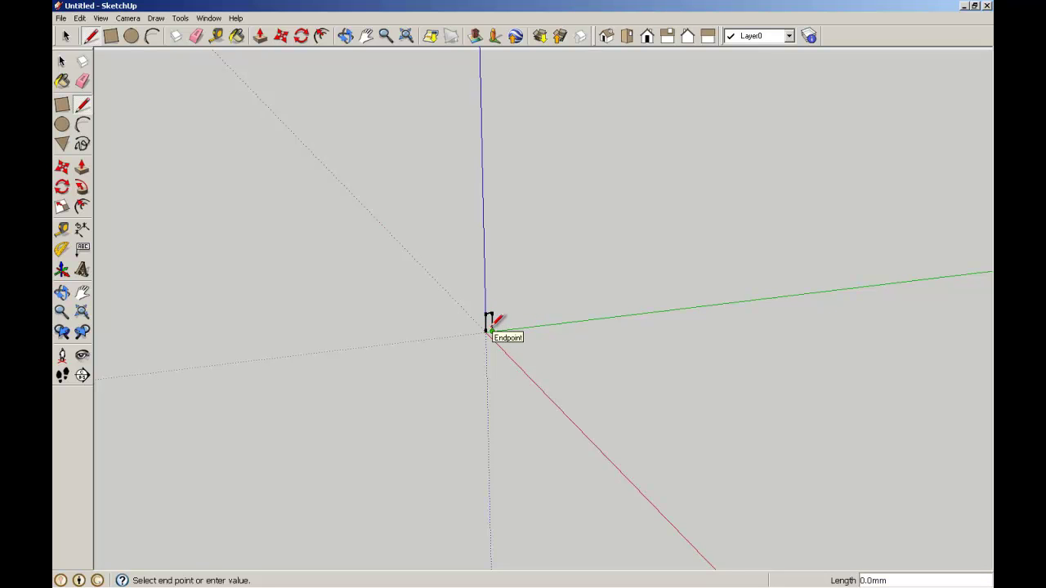
{"action": "left_click", "coordinate": [489, 329]}
{"action": "scroll", "coordinate": [506, 321], "scroll_direction": "up", "scroll_amount": 2}
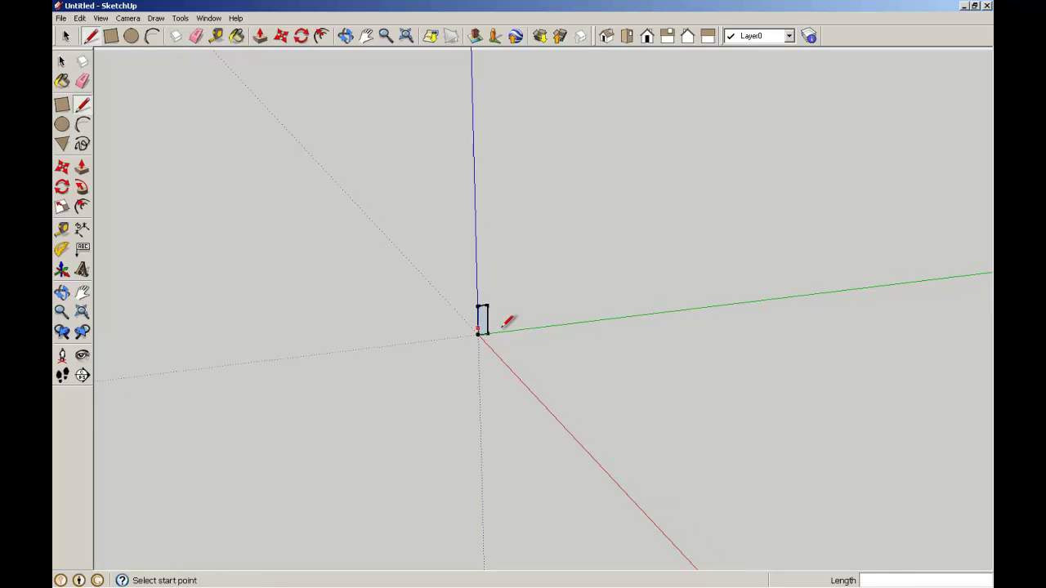
{"action": "scroll", "coordinate": [508, 324], "scroll_direction": "up", "scroll_amount": 3}
{"action": "left_click", "coordinate": [61, 61]}
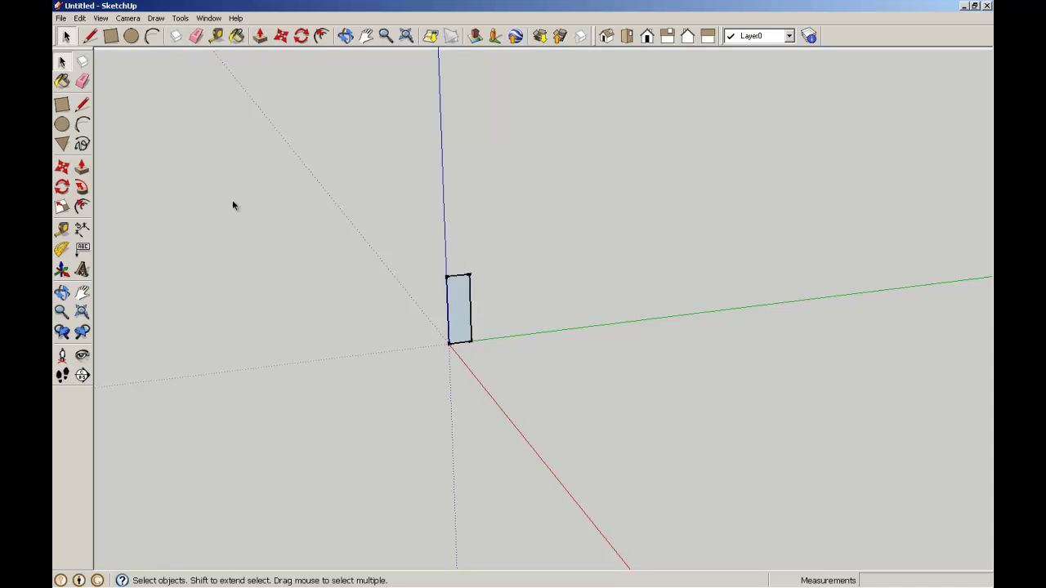
Push/pull the rectangle 4500 mm along the red axis and orbit to view the whole joist
{"action": "left_click", "coordinate": [83, 168]}
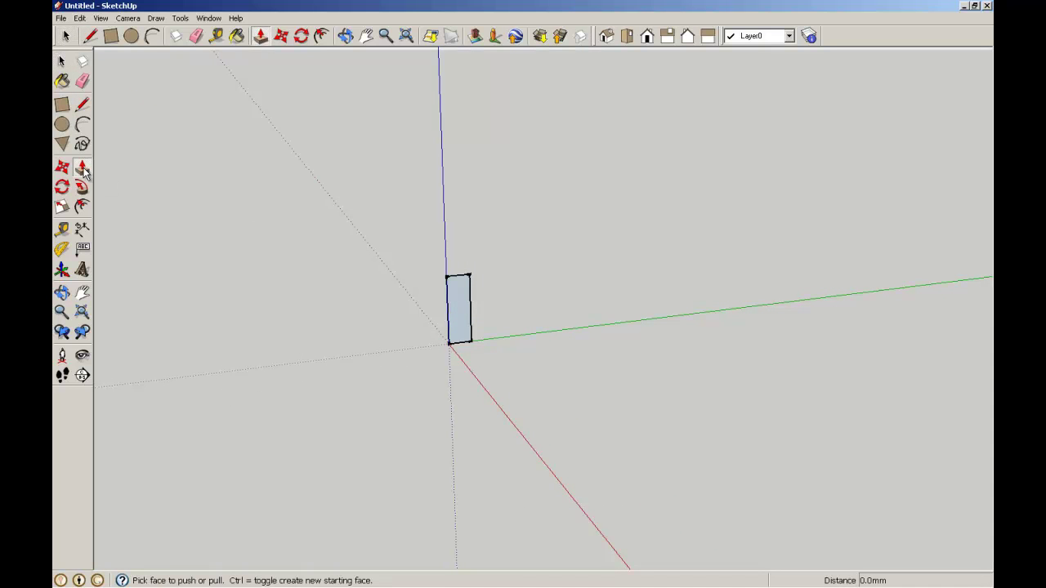
{"action": "left_click_drag", "start_coordinate": [458, 300], "coordinate": [523, 361]}
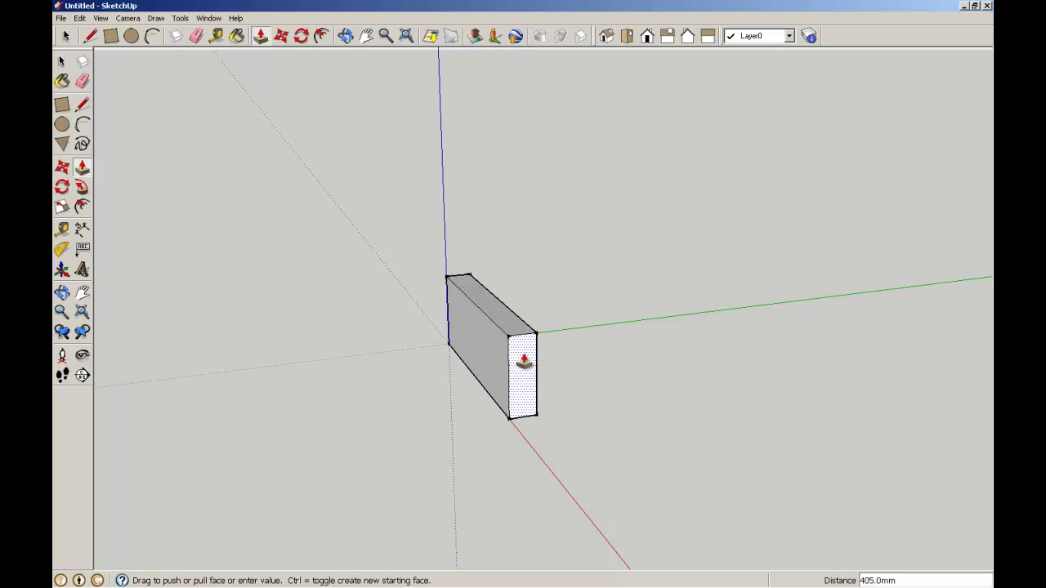
{"action": "type", "text": "4500"}
{"action": "key", "text": "Return"}
{"action": "scroll", "coordinate": [523, 362], "scroll_direction": "down", "scroll_amount": 5}
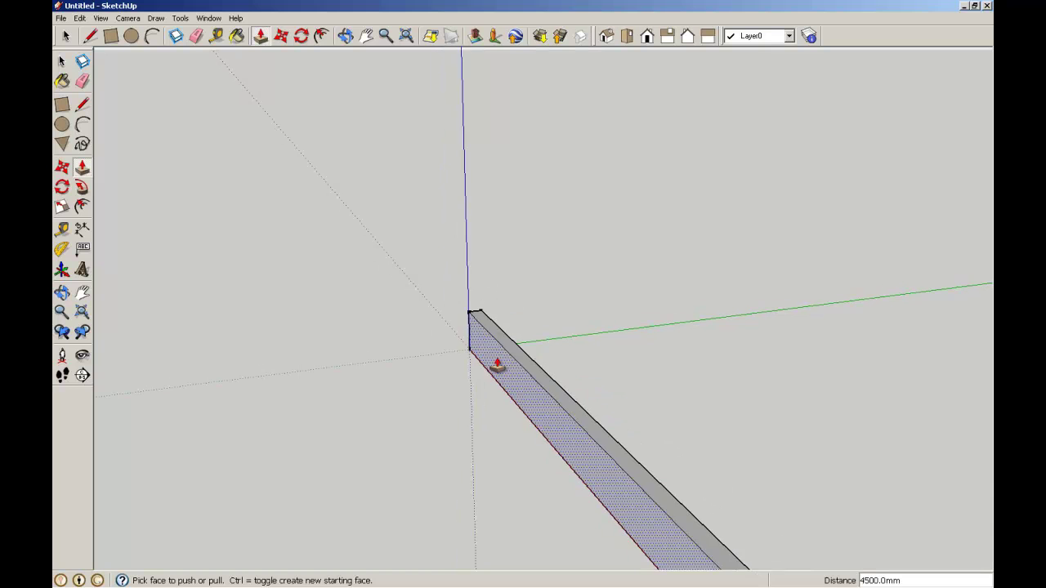
{"action": "middle_click_drag", "start_coordinate": [677, 501], "coordinate": [637, 460]}
{"action": "scroll", "coordinate": [677, 466], "scroll_direction": "up", "scroll_amount": 4}
{"action": "scroll", "coordinate": [635, 434], "scroll_direction": "down", "scroll_amount": 3}
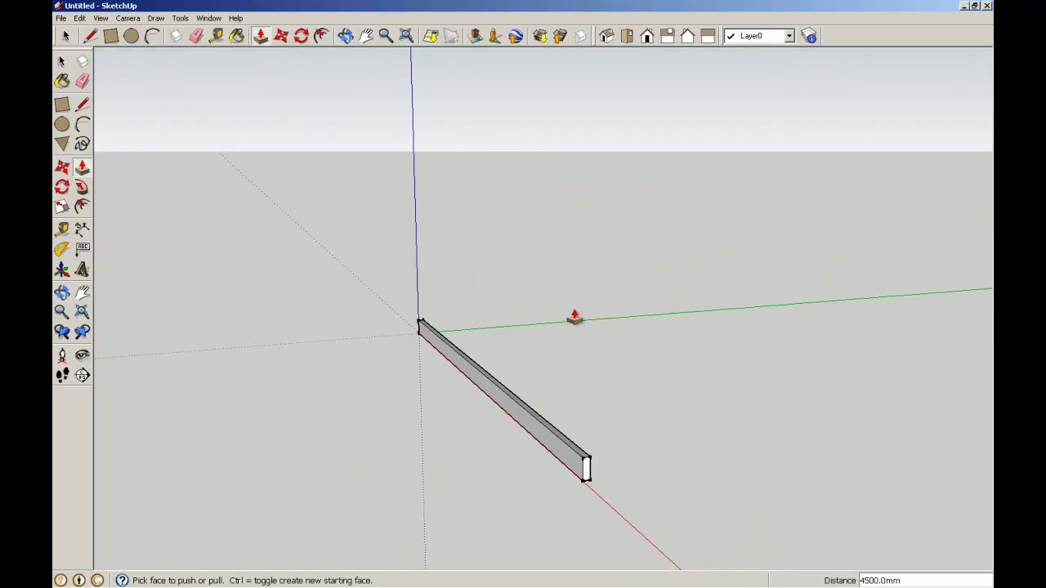
Select the whole joist, copy it 600 mm along the green axis, then deselect
{"action": "left_click", "coordinate": [62, 61]}
{"action": "scroll", "coordinate": [611, 455], "scroll_direction": "up", "scroll_amount": 3}
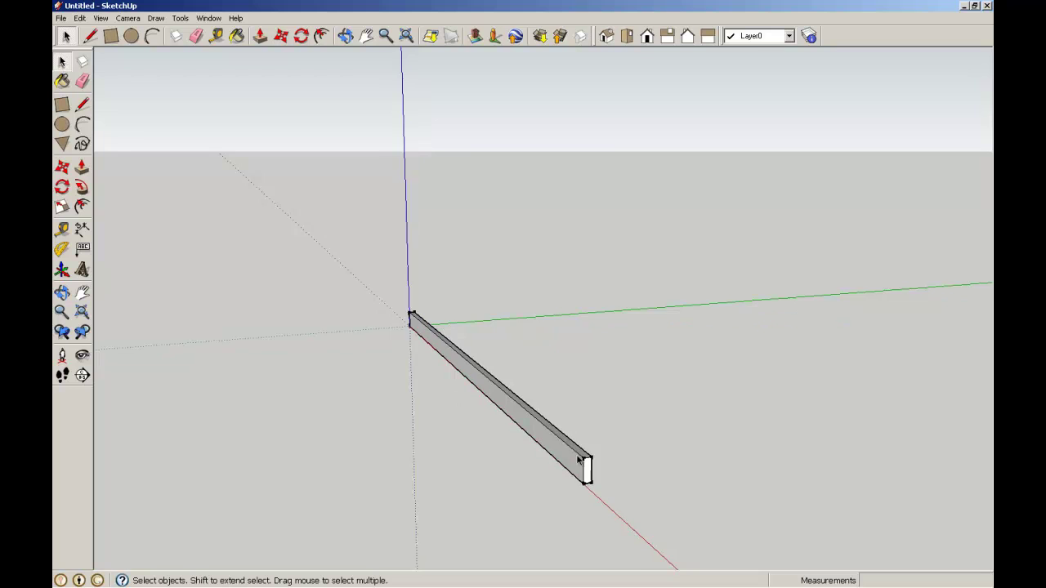
{"action": "left_click", "coordinate": [565, 468]}
{"action": "triple_click", "coordinate": [564, 467]}
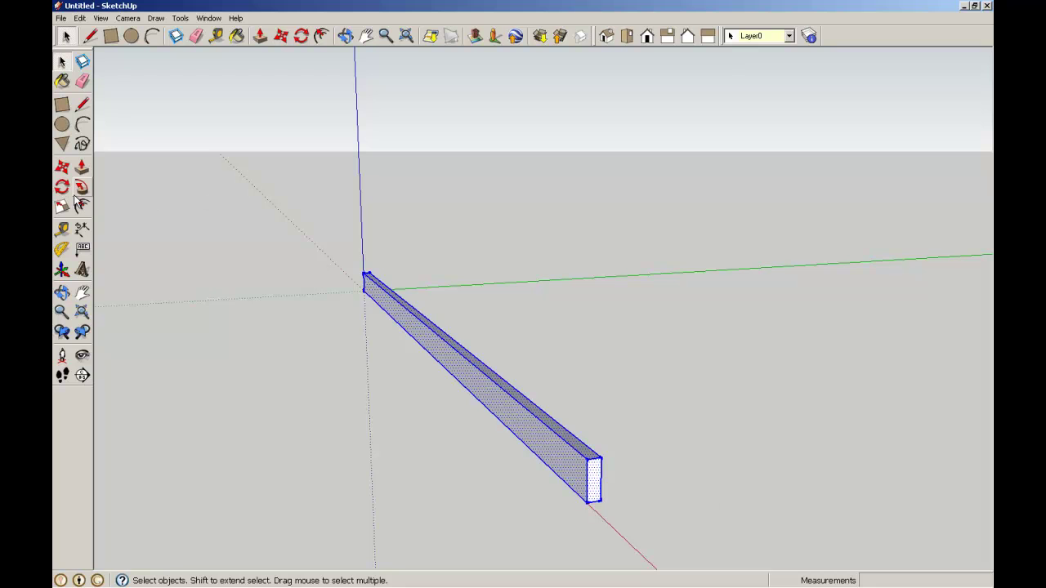
{"action": "left_click", "coordinate": [62, 169]}
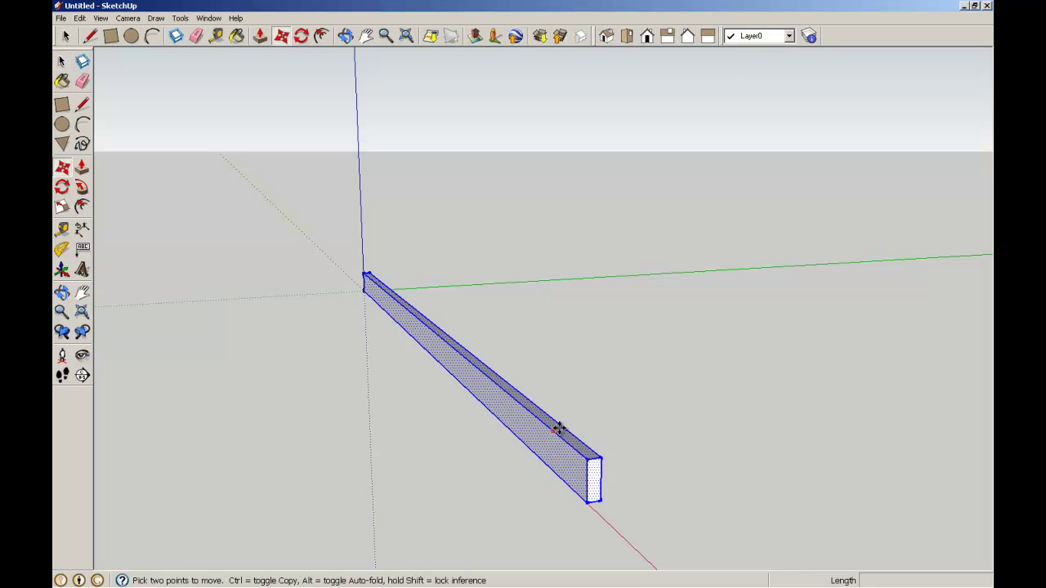
{"action": "left_click", "coordinate": [602, 458]}
{"action": "key", "text": "ctrl"}
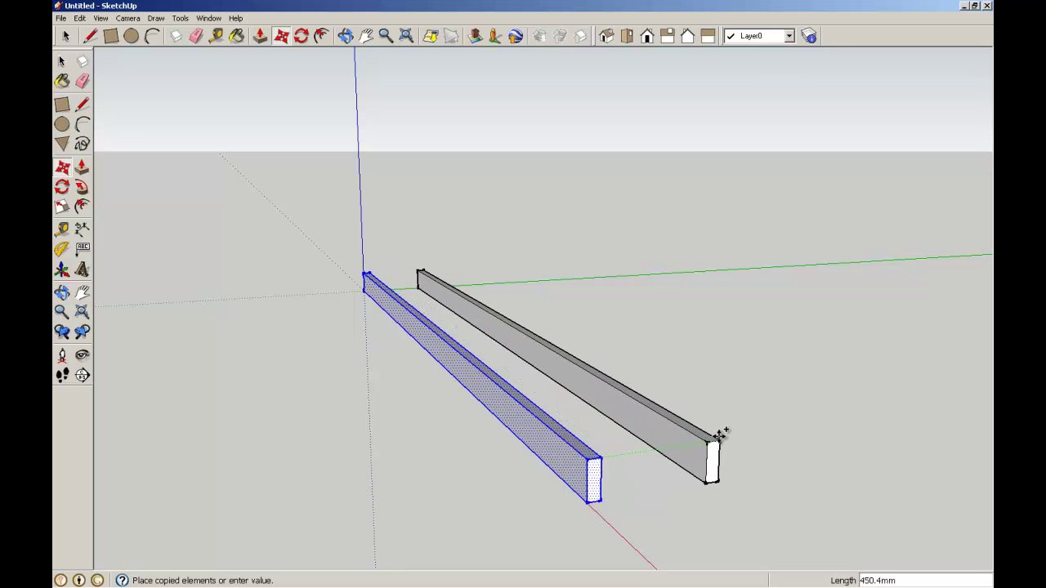
{"action": "type", "text": "60"}
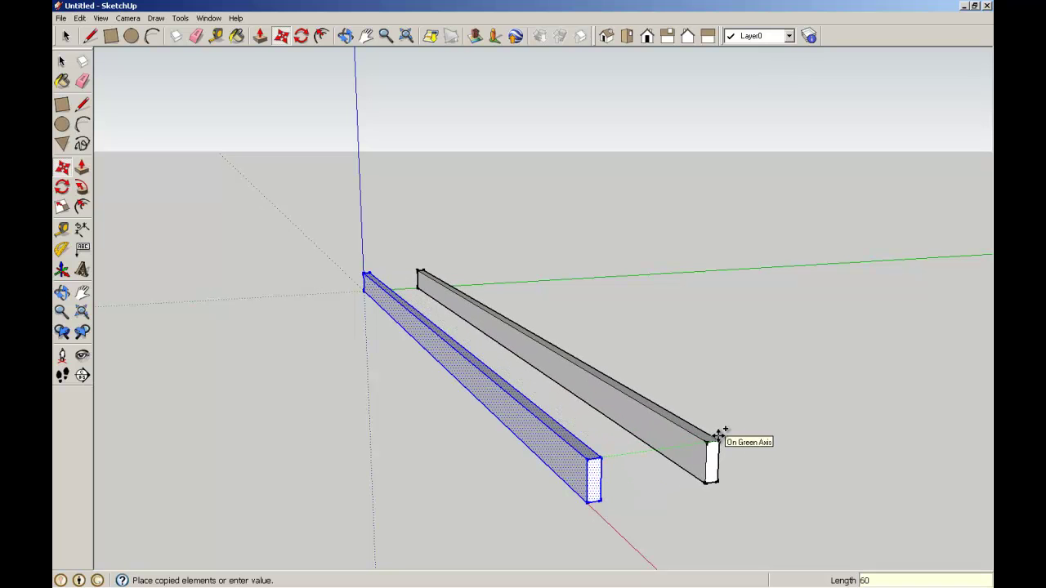
{"action": "type", "text": "0"}
{"action": "key", "text": "Return"}
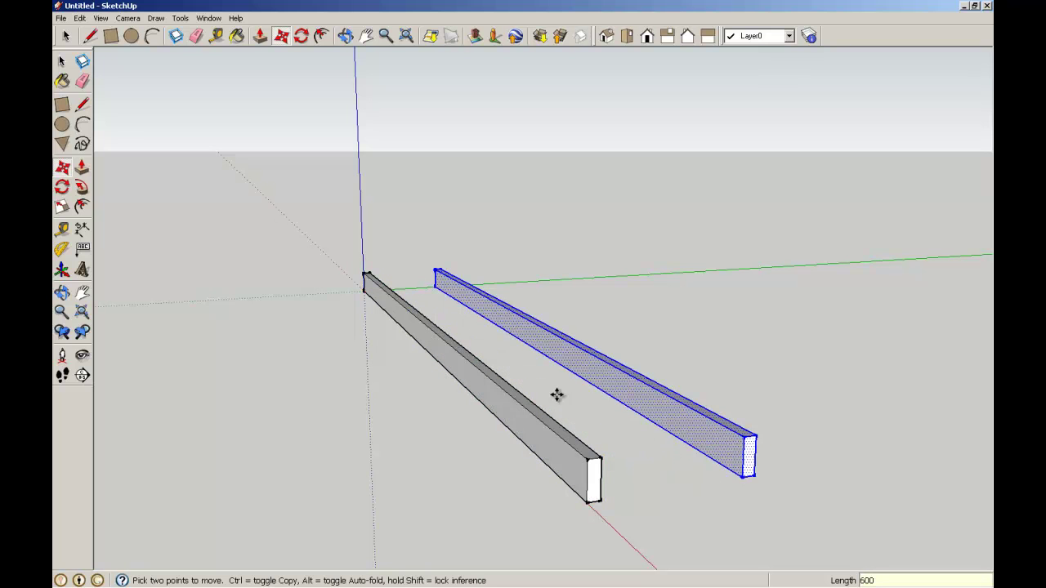
{"action": "left_click", "coordinate": [62, 61]}
{"action": "left_click", "coordinate": [245, 339]}
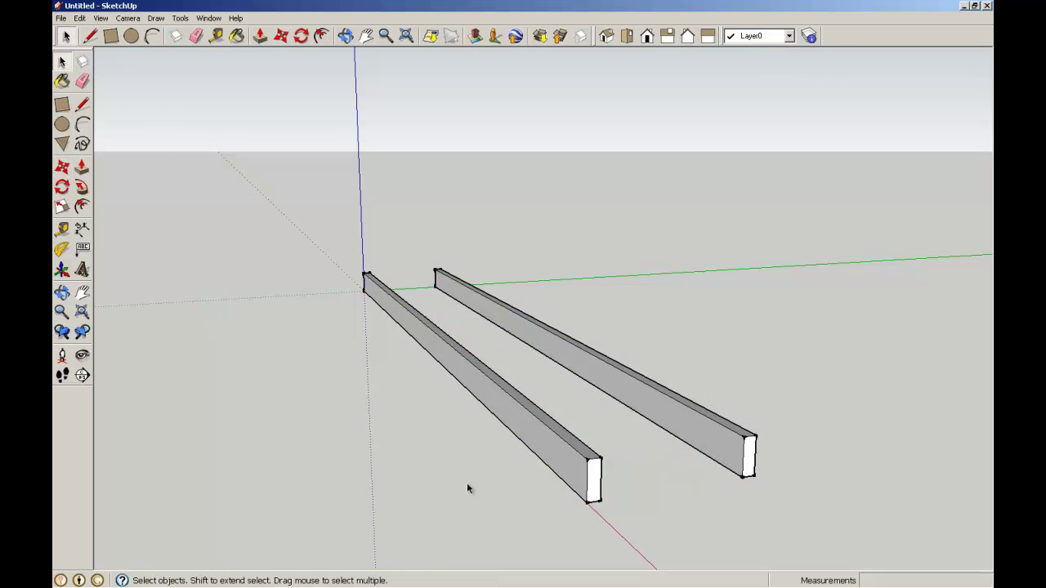
Make the near joist at the origin into a group via Edit > Make Group
{"action": "triple_click", "coordinate": [572, 468]}
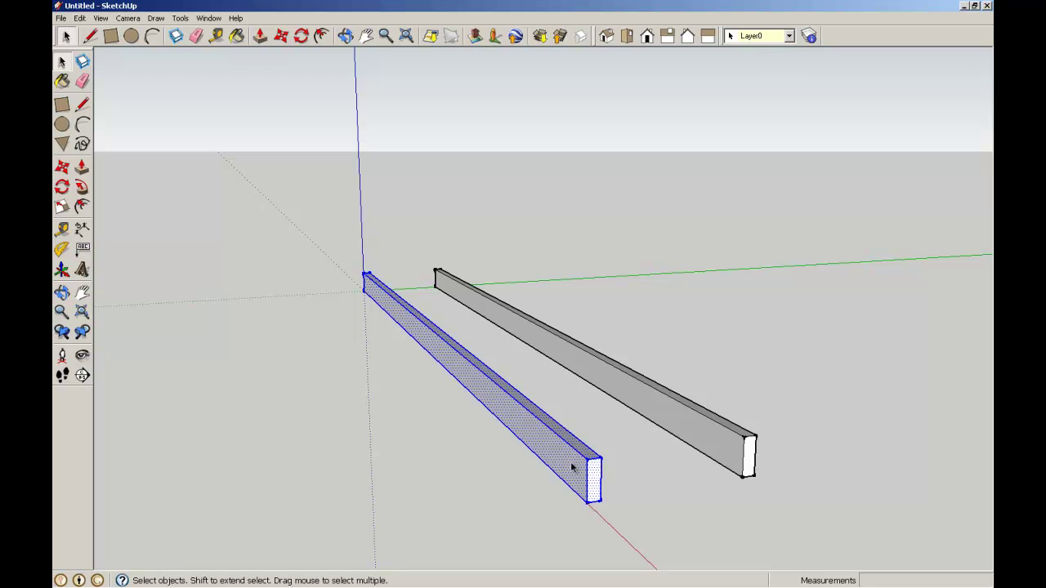
{"action": "left_click", "coordinate": [83, 19]}
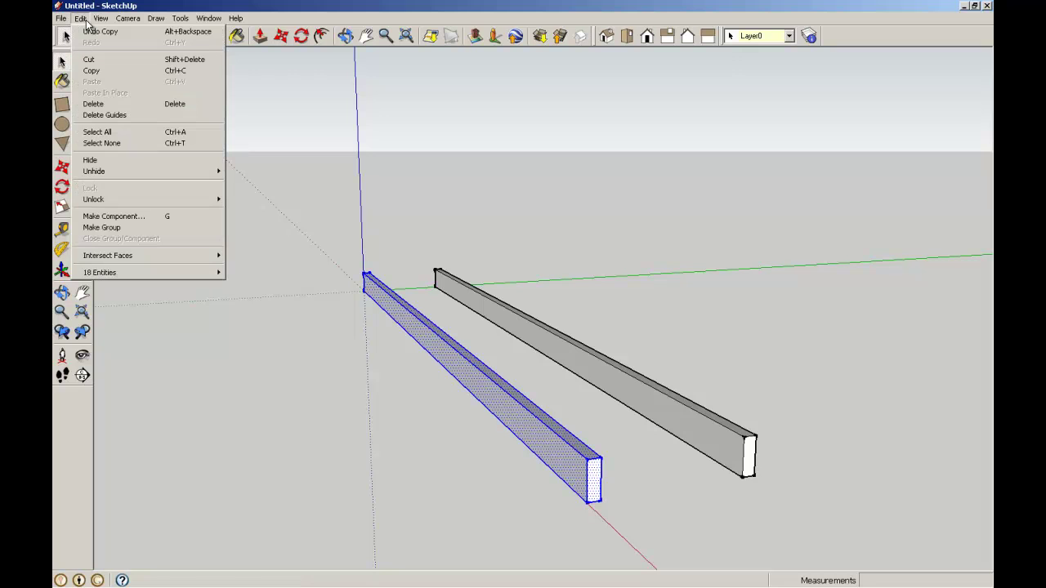
{"action": "left_click", "coordinate": [99, 228]}
{"action": "left_click", "coordinate": [310, 433]}
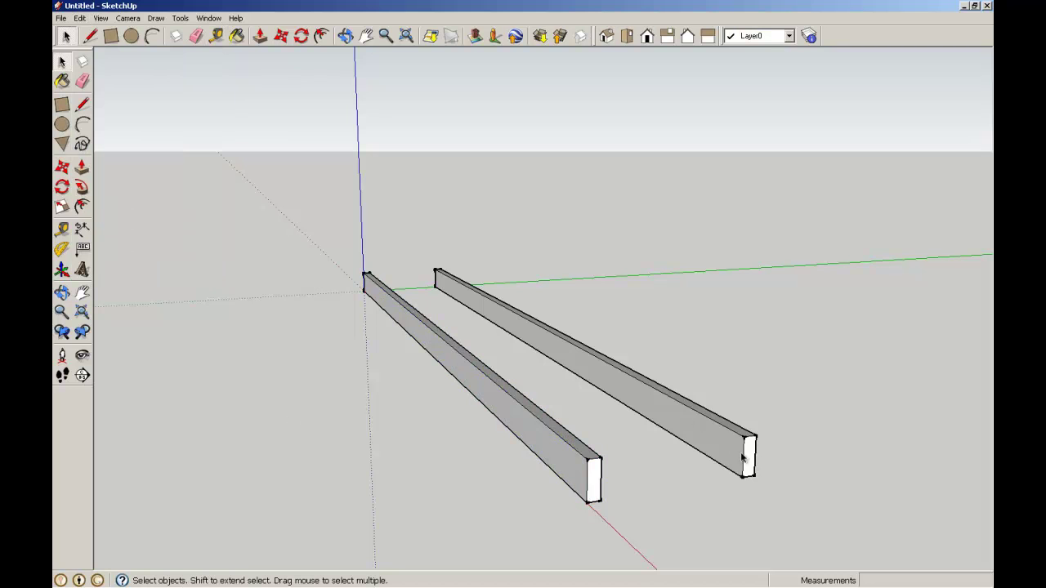
Select the far joist, start Make Component, and name it 'Joist 1'
{"action": "left_click", "coordinate": [717, 443]}
{"action": "double_click", "coordinate": [717, 442]}
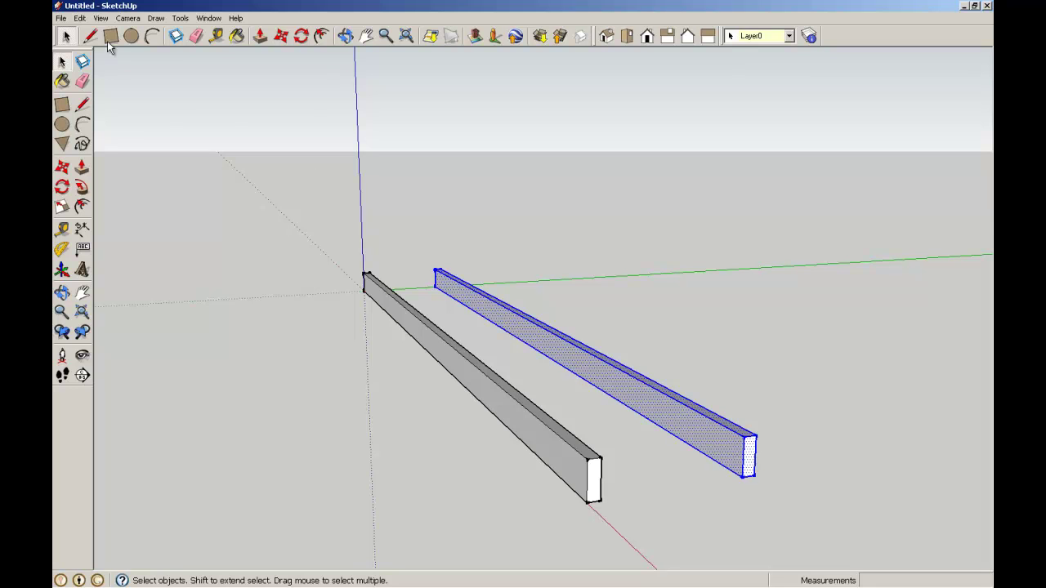
{"action": "left_click", "coordinate": [80, 19]}
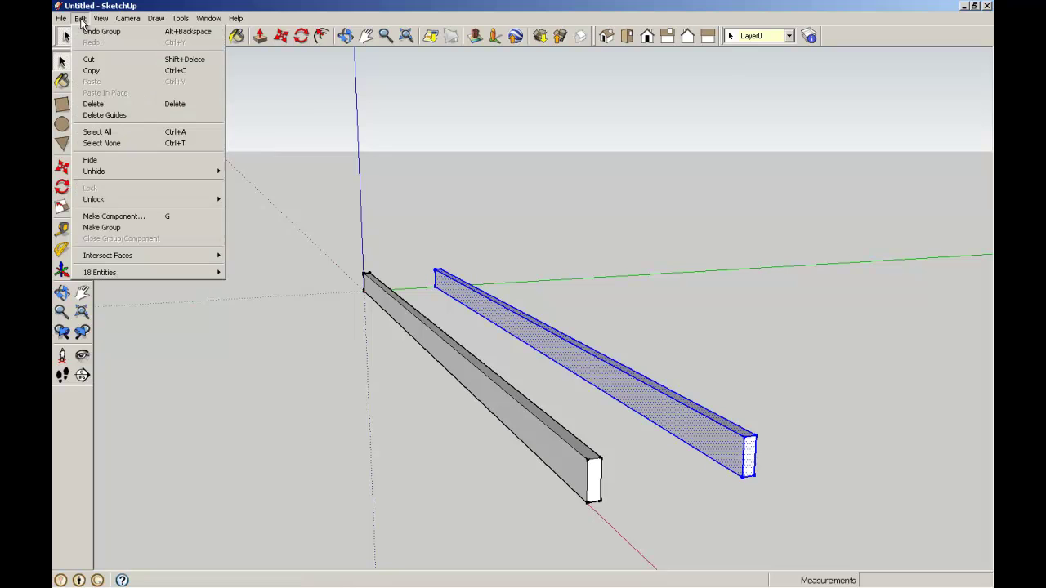
{"action": "left_click", "coordinate": [291, 191]}
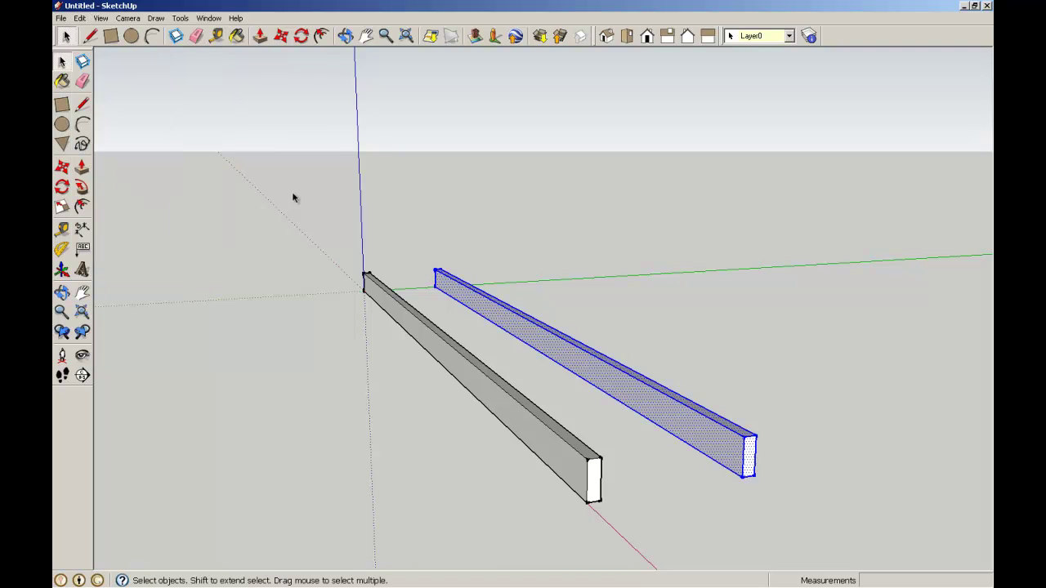
{"action": "left_click", "coordinate": [83, 63]}
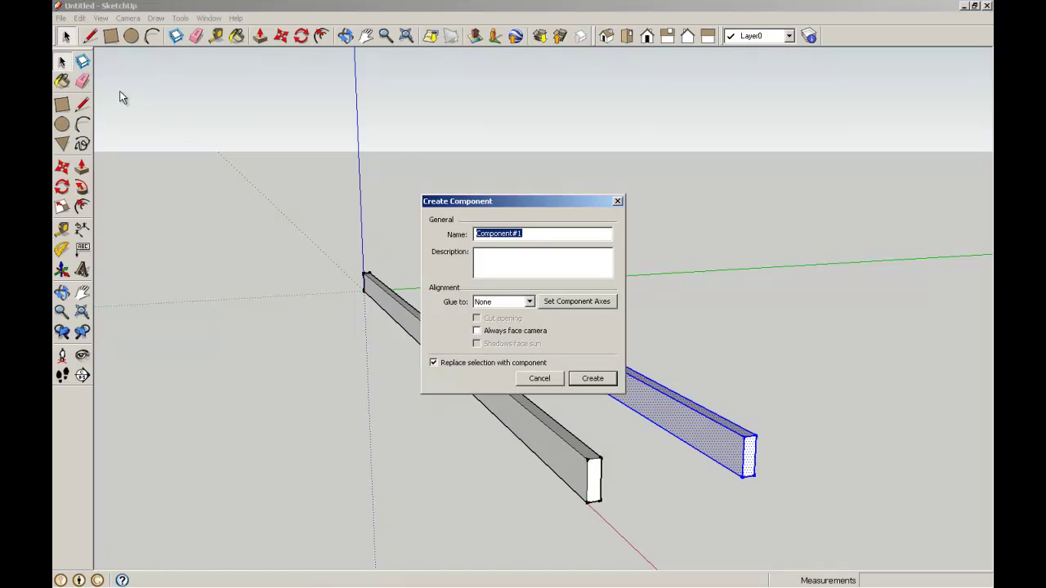
{"action": "left_click_drag", "start_coordinate": [518, 201], "coordinate": [705, 129]}
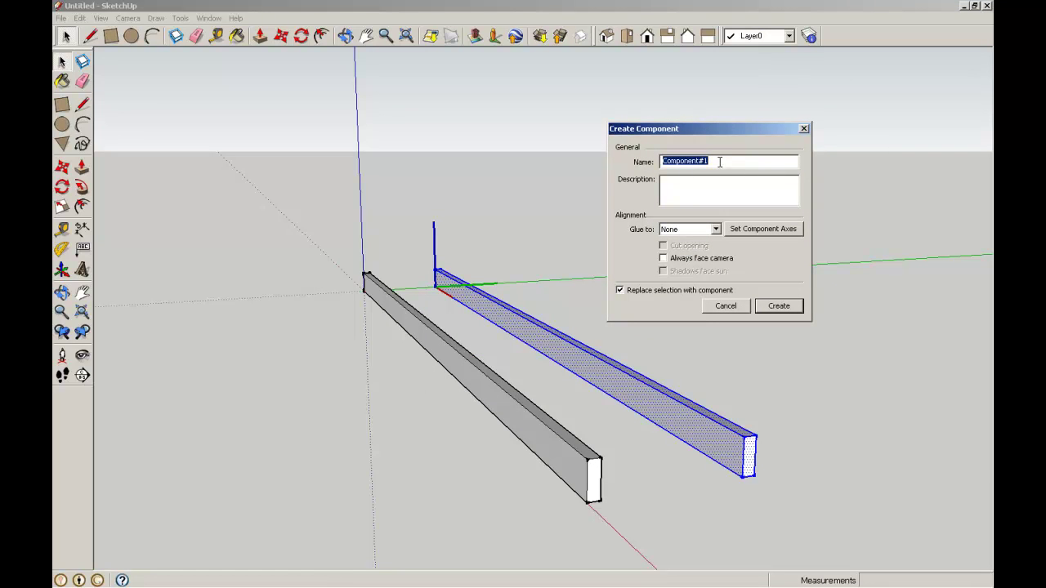
{"action": "type", "text": "Joist 1"}
Create the 'Joist 1' component, then select the near grouped joist
{"action": "left_click", "coordinate": [779, 305]}
{"action": "left_click", "coordinate": [773, 357]}
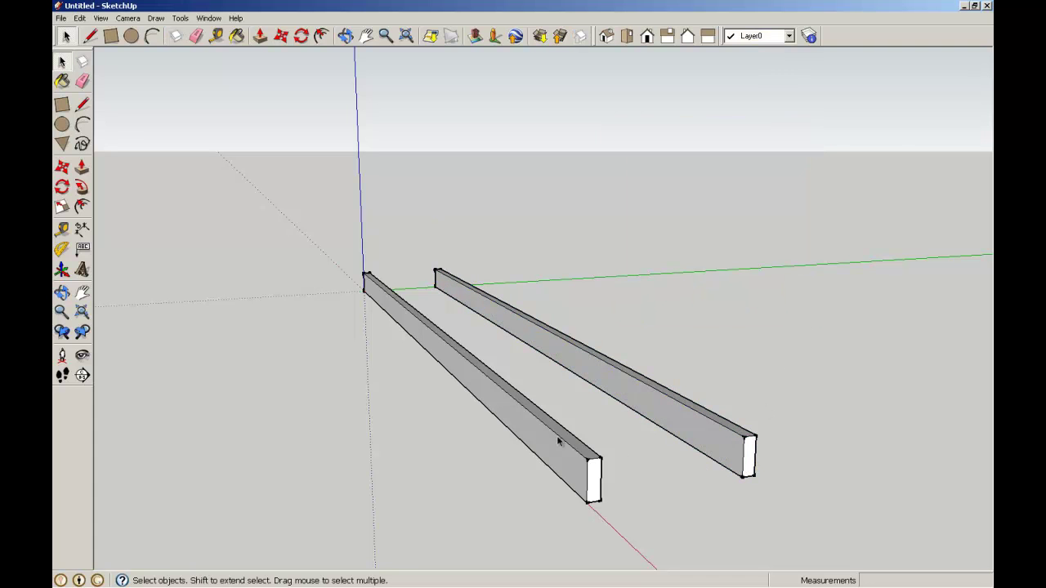
{"action": "left_click", "coordinate": [548, 451]}
{"action": "left_click", "coordinate": [686, 494]}
{"action": "left_click", "coordinate": [744, 458]}
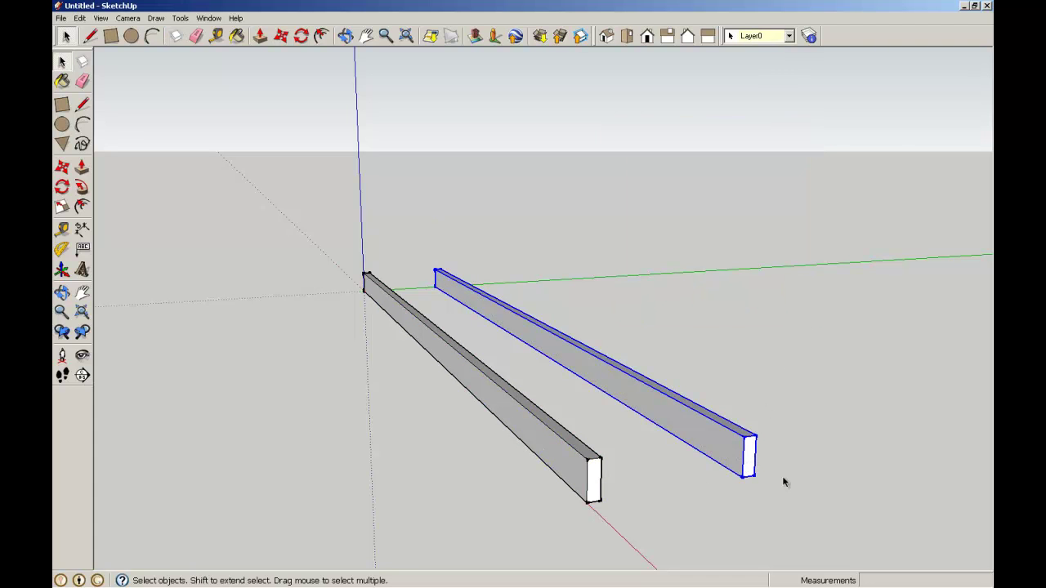
{"action": "left_click", "coordinate": [783, 475]}
{"action": "left_click", "coordinate": [565, 466]}
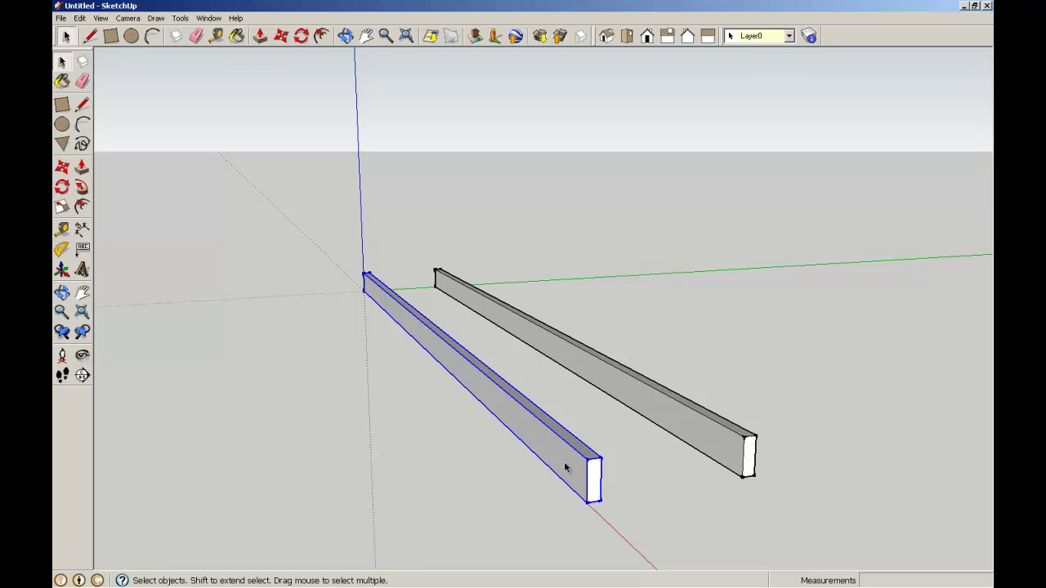
Copy the grouped joist twice along green at 600 mm spacing
{"action": "left_click", "coordinate": [62, 166]}
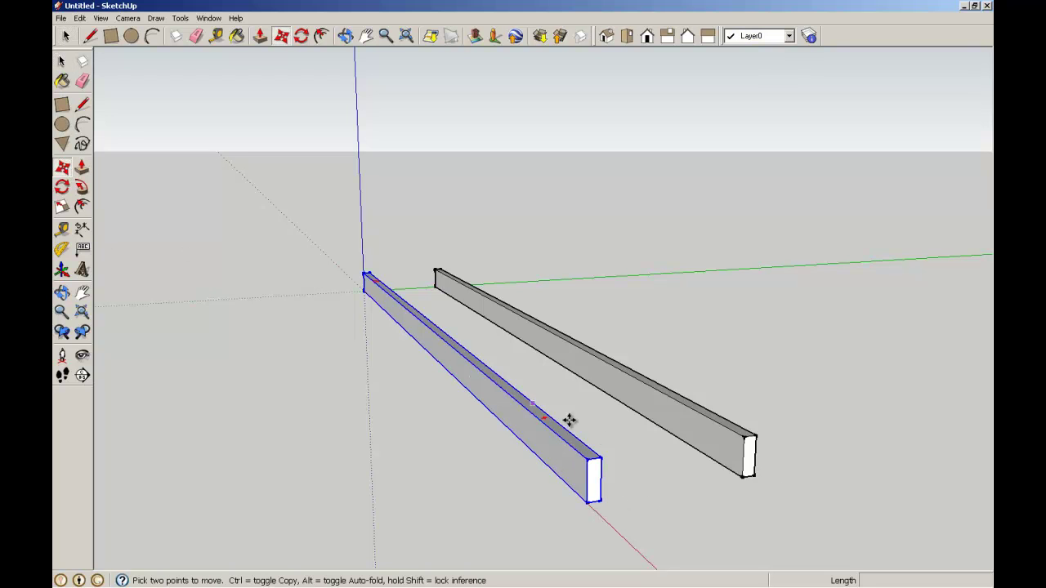
{"action": "left_click", "coordinate": [597, 456]}
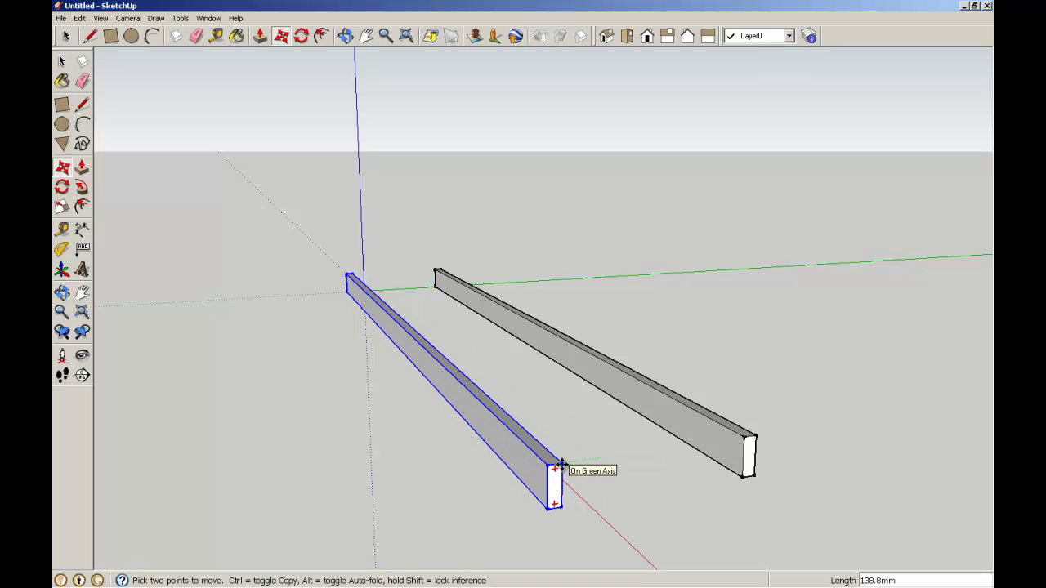
{"action": "key", "text": "ctrl"}
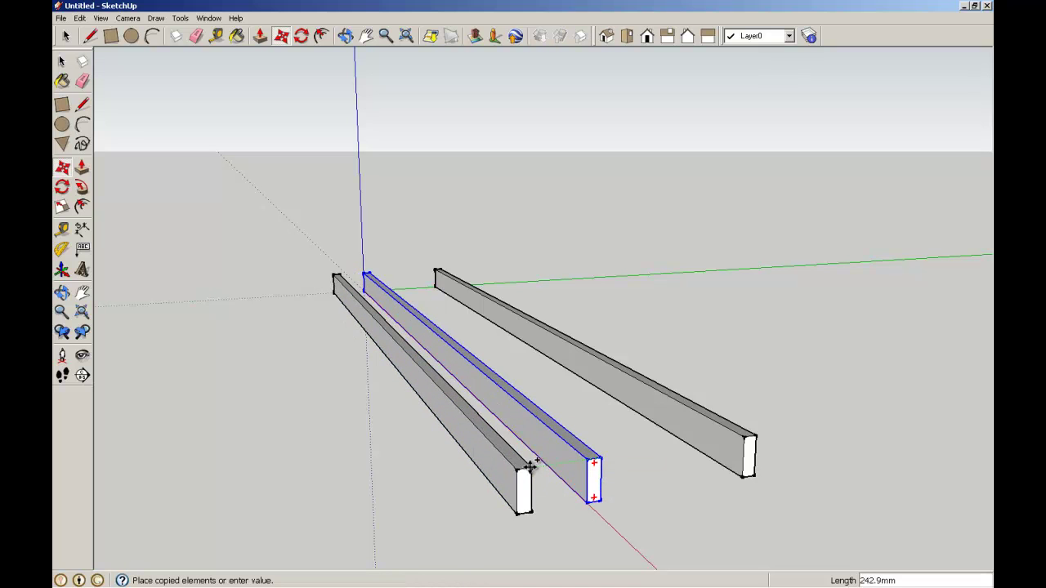
{"action": "type", "text": "600"}
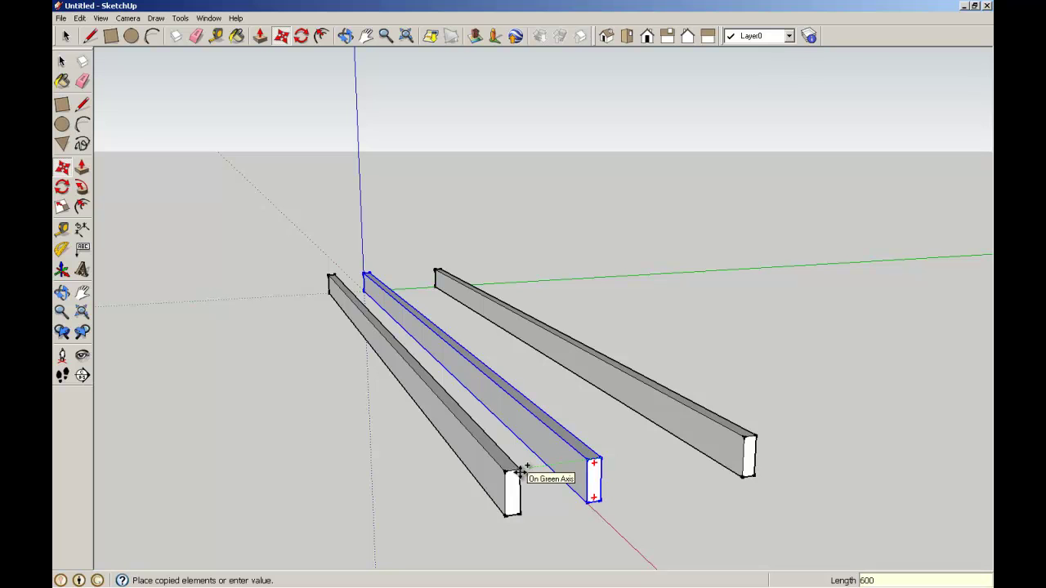
{"action": "key", "text": "Return"}
{"action": "left_click", "coordinate": [420, 483]}
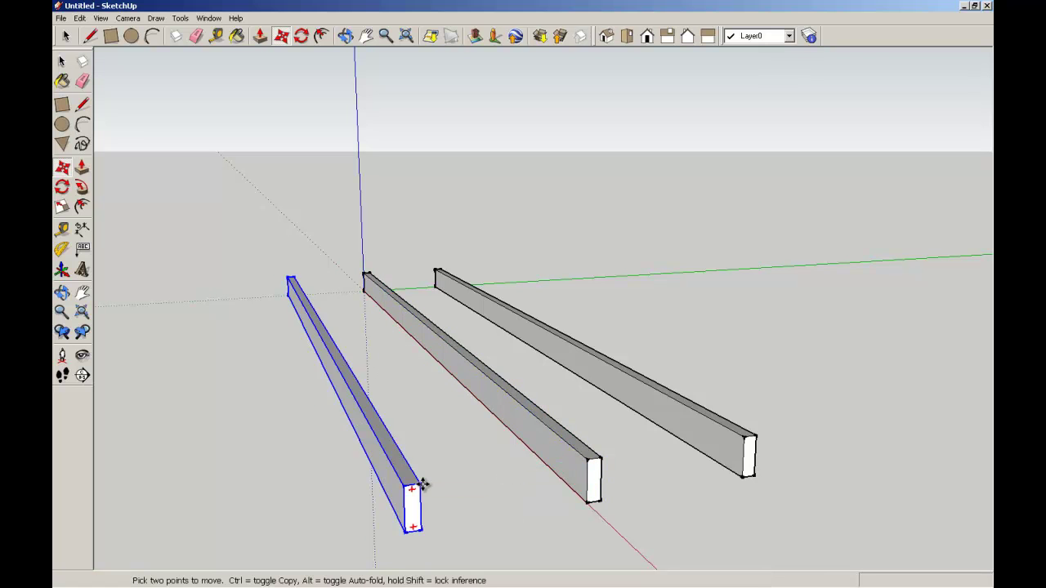
{"action": "key", "text": "ctrl"}
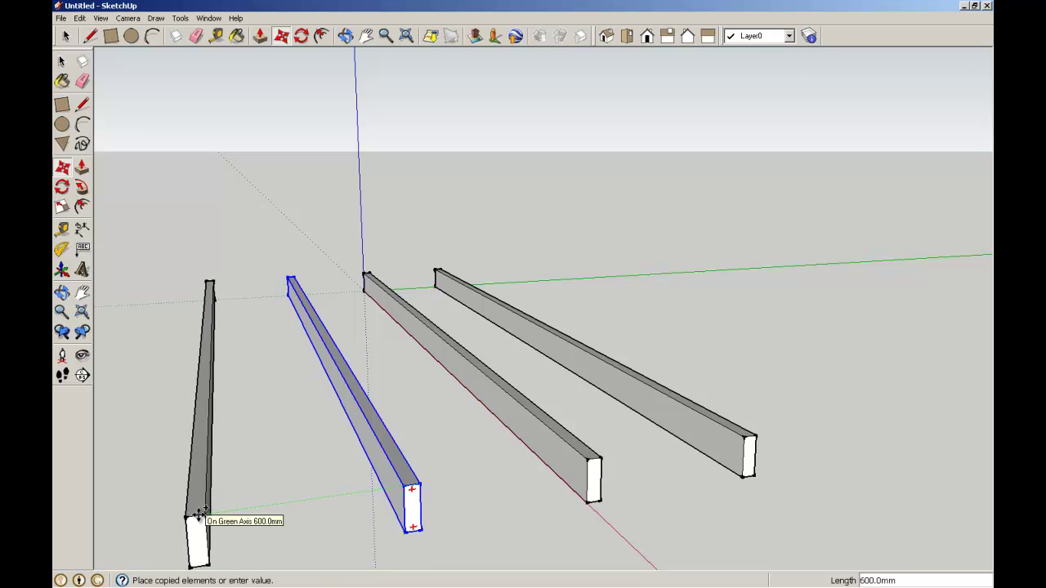
{"action": "left_click", "coordinate": [198, 513]}
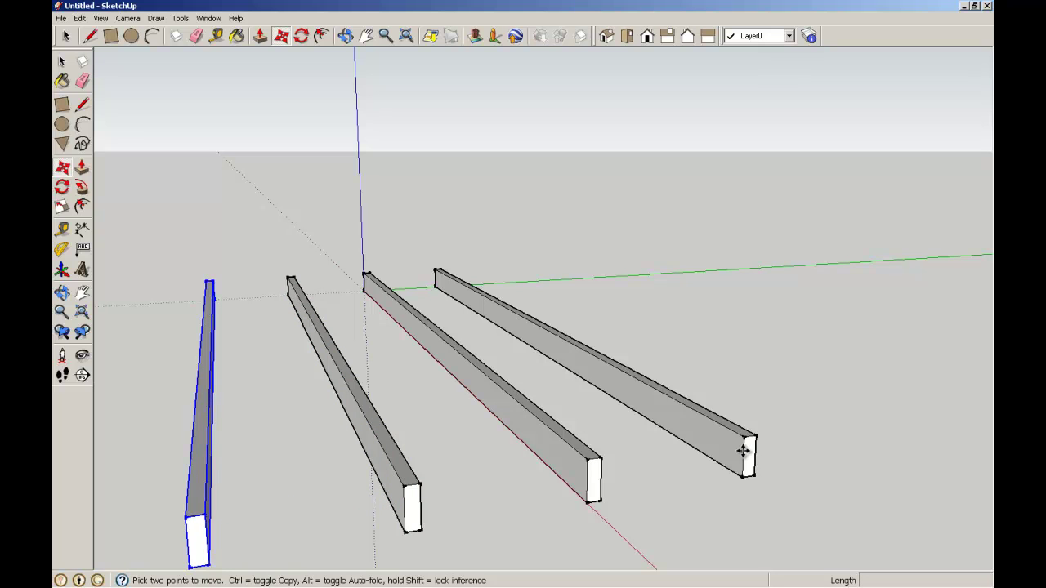
Copy the far Joist component 600 mm along the green axis
{"action": "left_click", "coordinate": [64, 62]}
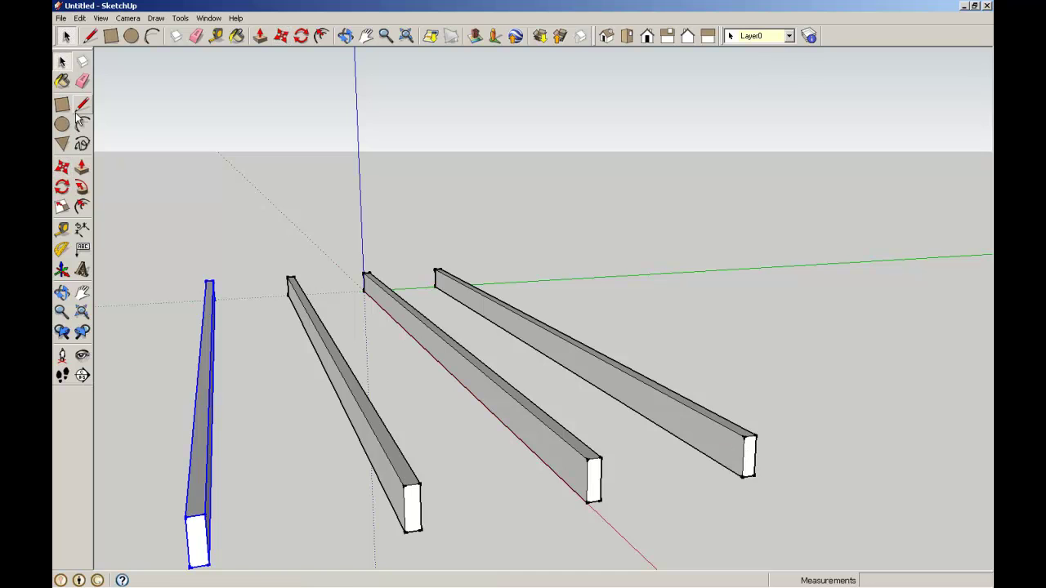
{"action": "left_click", "coordinate": [581, 357]}
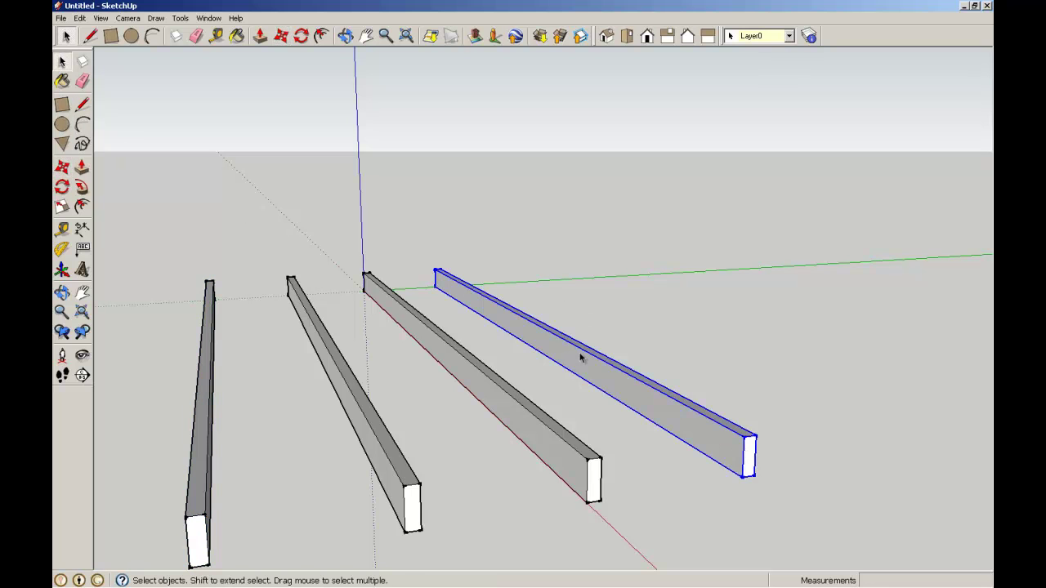
{"action": "left_click", "coordinate": [61, 166]}
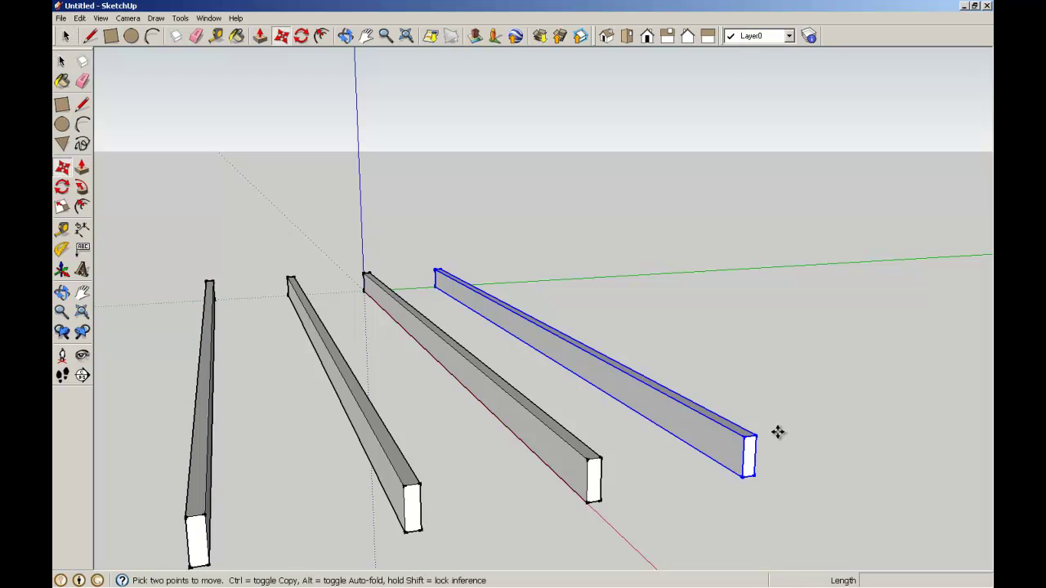
{"action": "left_click", "coordinate": [754, 434]}
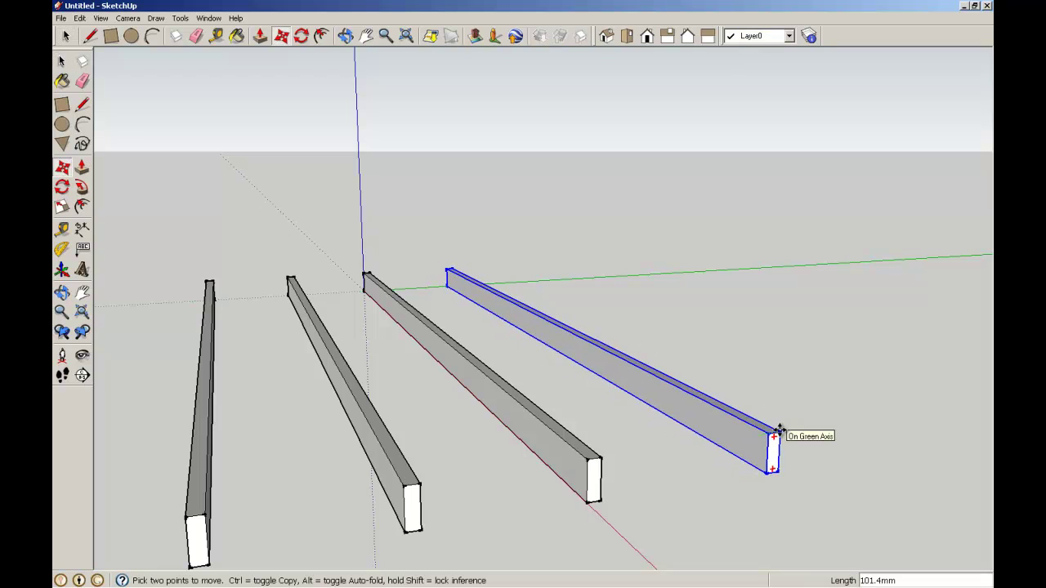
{"action": "key", "text": "ctrl"}
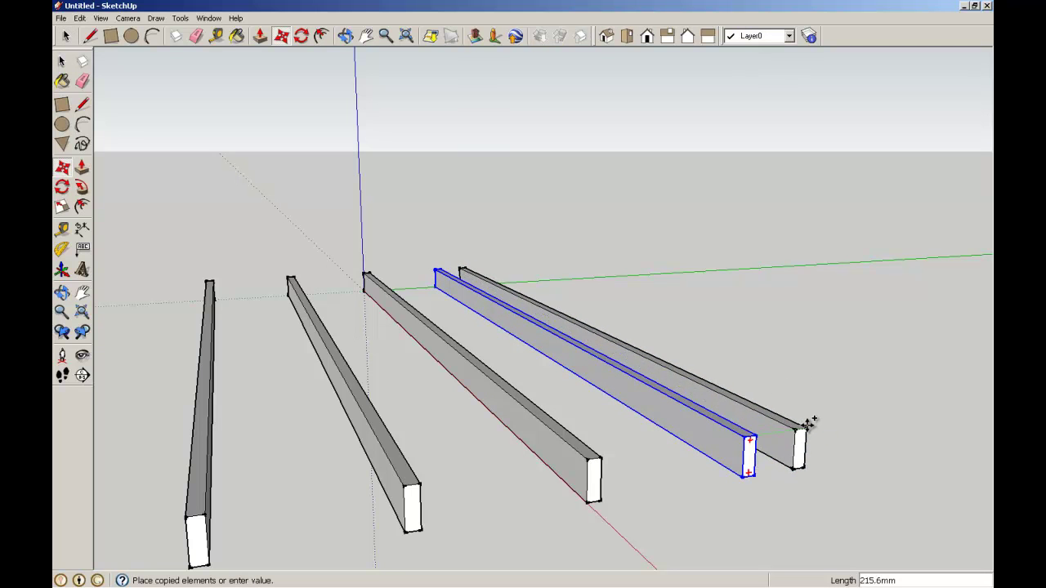
{"action": "type", "text": "600"}
{"action": "key", "text": "Return"}
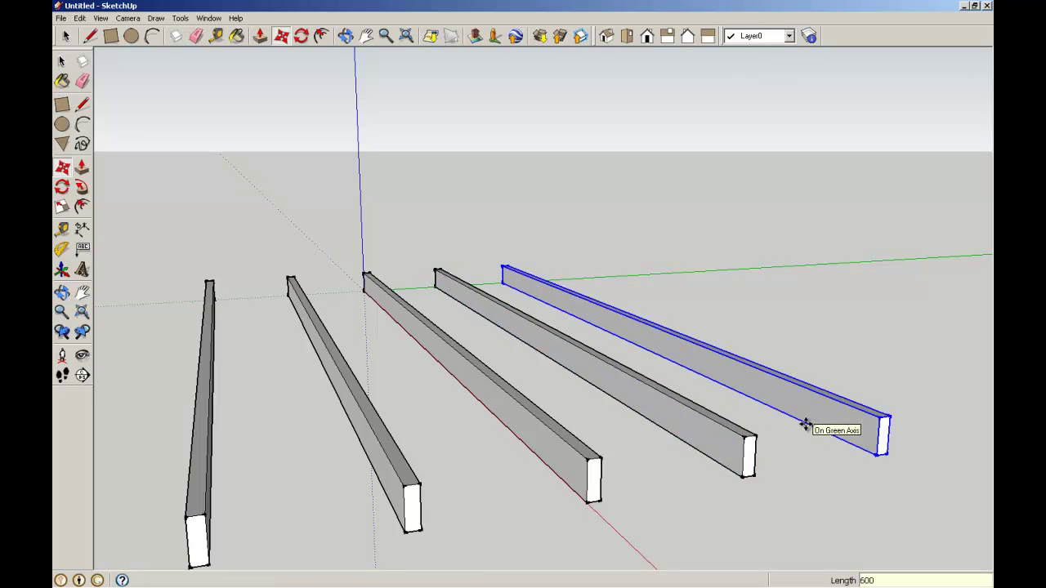
Copy the newest joist another 600 mm further along green, then deselect
{"action": "scroll", "coordinate": [908, 412], "scroll_direction": "down", "scroll_amount": 2}
{"action": "mouse_move", "coordinate": [907, 413]}
{"action": "middle_mouse_down"}
{"action": "mouse_move", "coordinate": [915, 420]}
{"action": "mouse_move", "coordinate": [847, 414]}
{"action": "mouse_move", "coordinate": [841, 426]}
{"action": "middle_mouse_up"}
{"action": "left_click", "coordinate": [841, 425]}
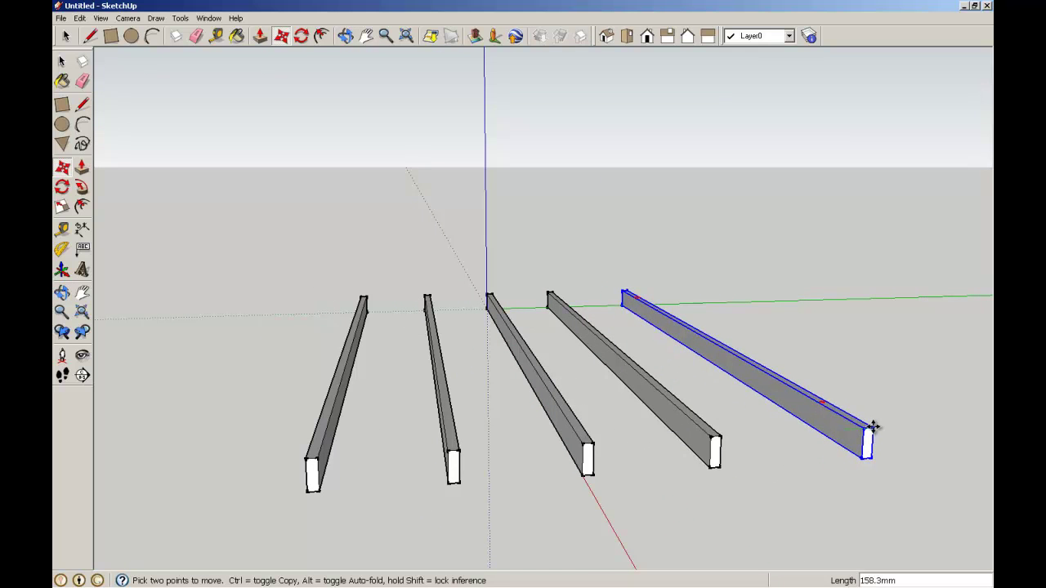
{"action": "key", "text": "ctrl"}
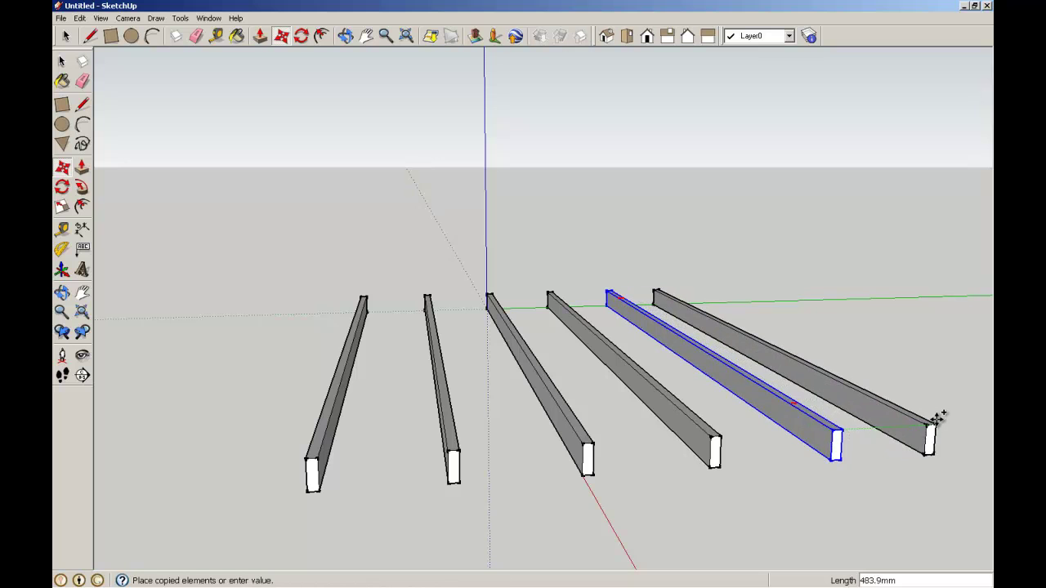
{"action": "left_click", "coordinate": [953, 421]}
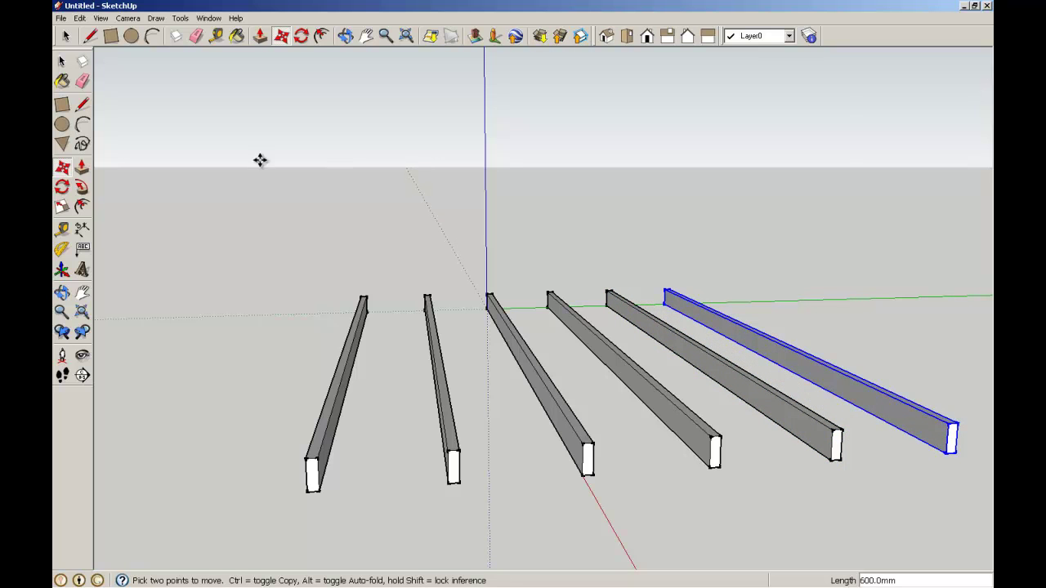
{"action": "left_click", "coordinate": [62, 61]}
{"action": "left_click", "coordinate": [630, 275]}
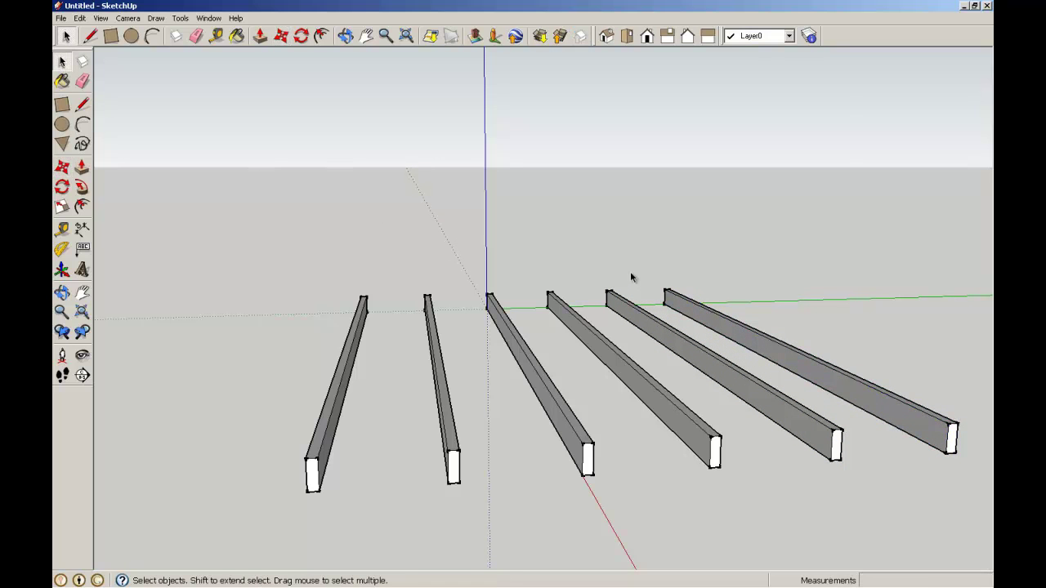
Inside the front joist group, push its end face in 1200 mm, then exit the group
{"action": "scroll", "coordinate": [633, 282], "scroll_direction": "down", "scroll_amount": 2}
{"action": "middle_click_drag", "start_coordinate": [776, 458], "coordinate": [850, 480]}
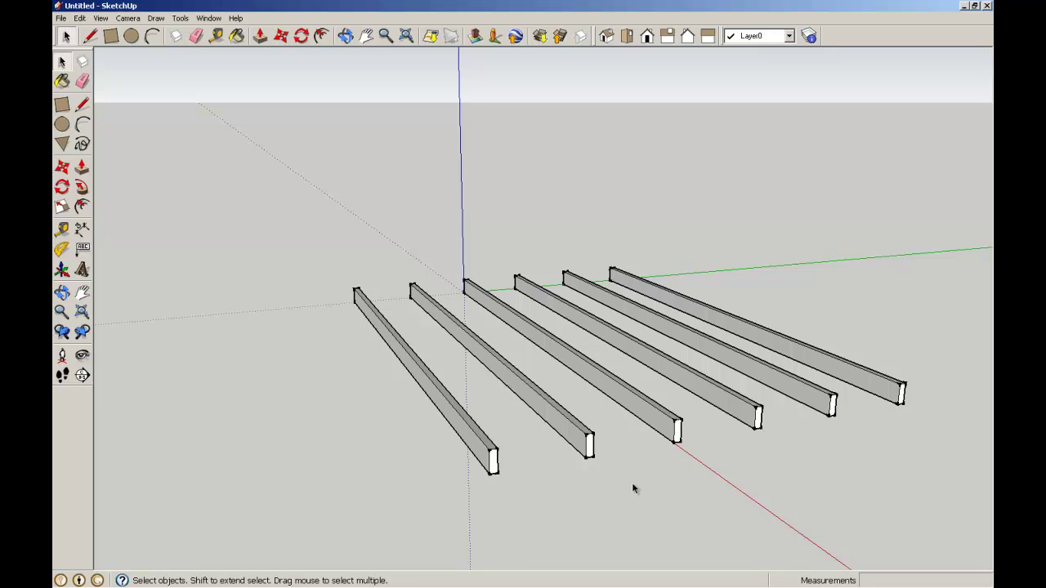
{"action": "double_click", "coordinate": [477, 452]}
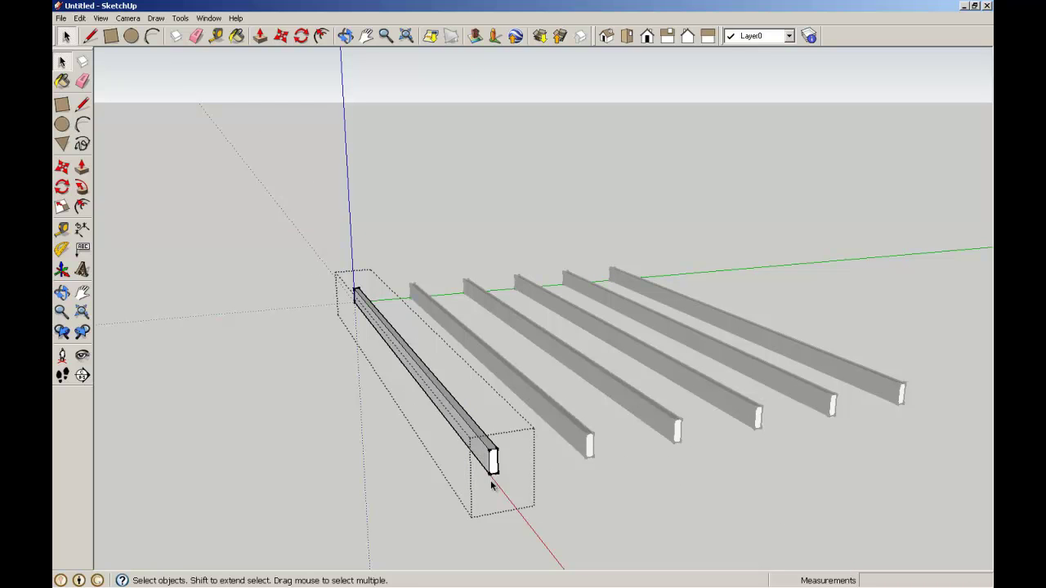
{"action": "left_click", "coordinate": [82, 168]}
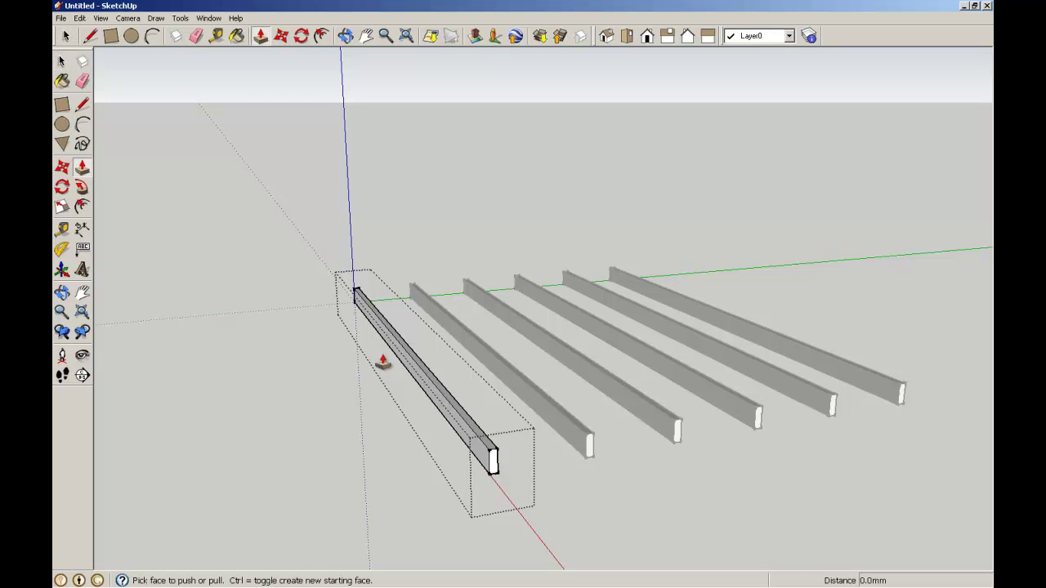
{"action": "left_click", "coordinate": [493, 459]}
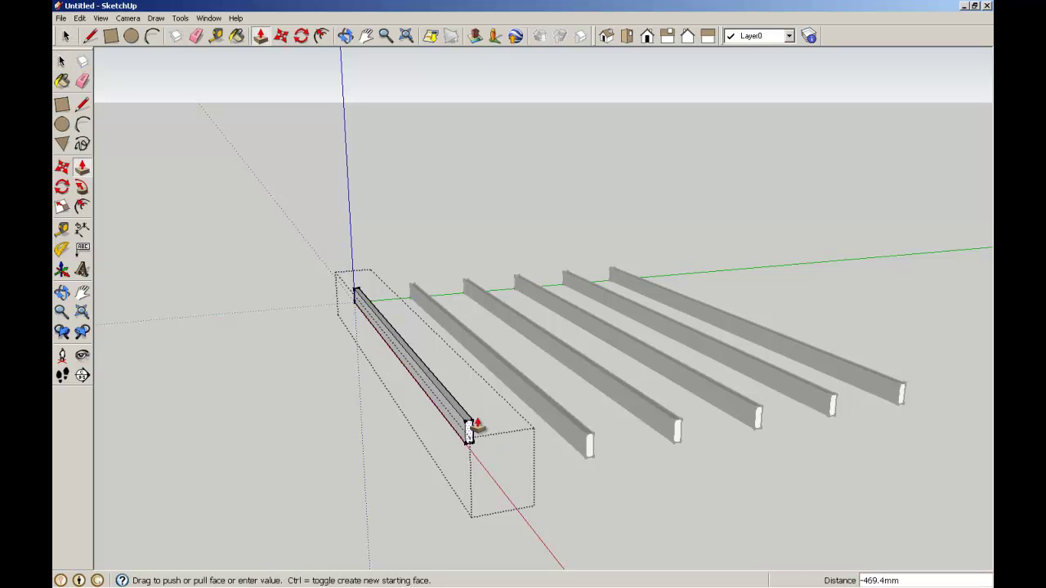
{"action": "type", "text": "120"}
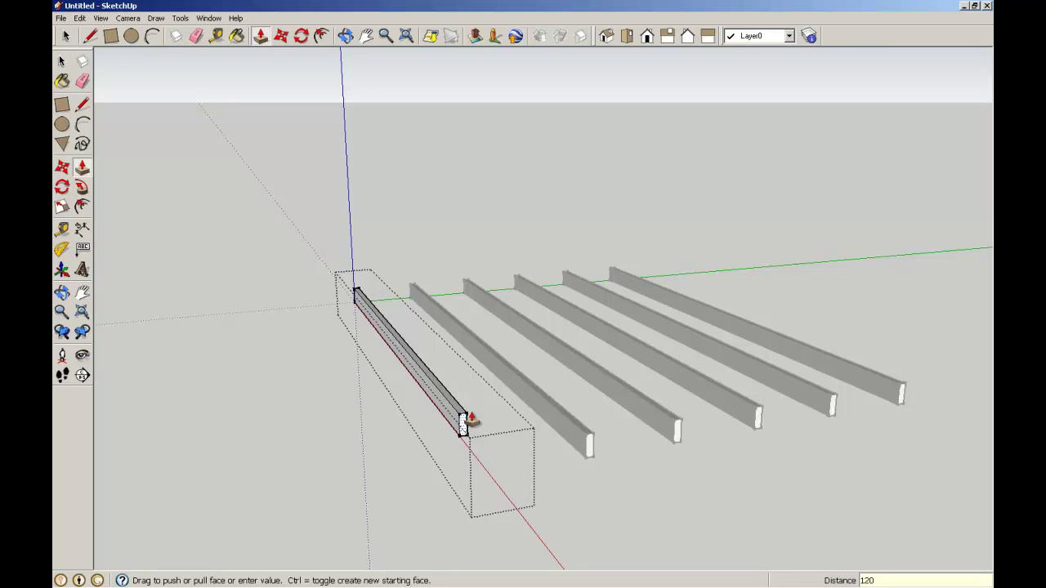
{"action": "type", "text": "0"}
{"action": "key", "text": "Return"}
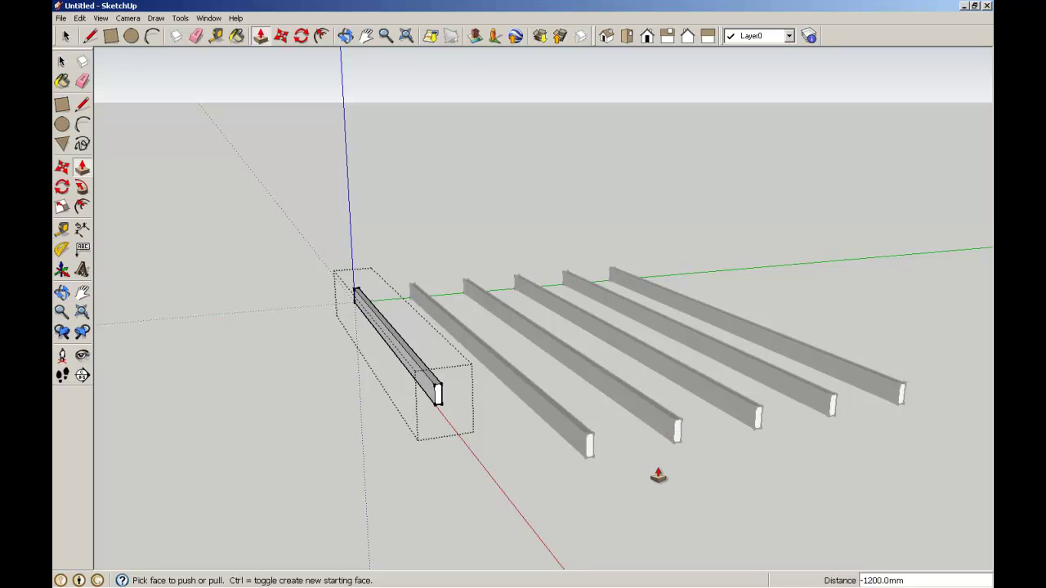
{"action": "key", "text": "space"}
{"action": "left_click", "coordinate": [272, 284]}
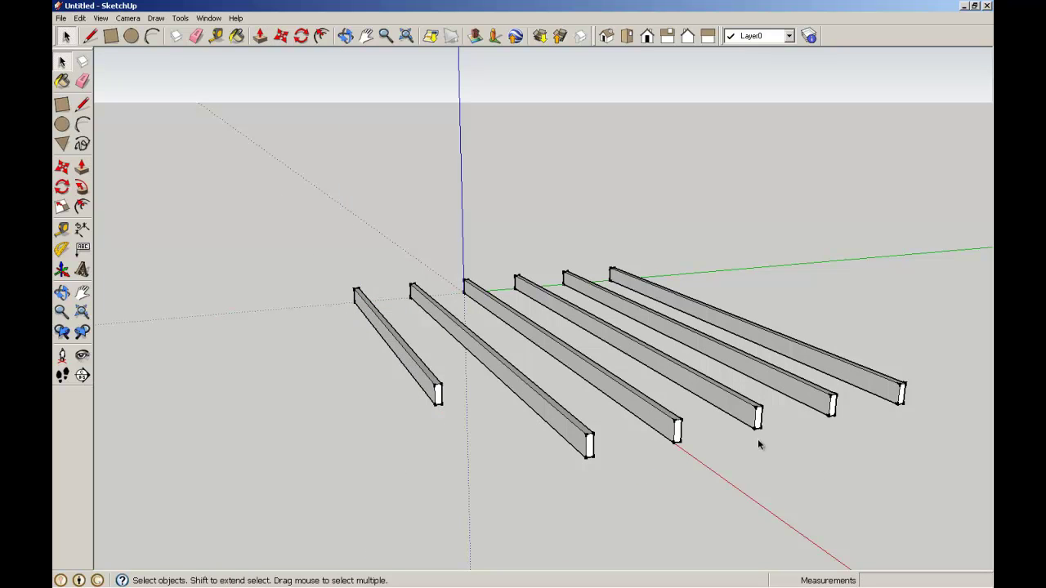
Push the fourth joist component's end face in 1200 mm, shortening all three component copies
{"action": "middle_click_drag", "start_coordinate": [845, 434], "coordinate": [800, 426]}
{"action": "double_click", "coordinate": [712, 420]}
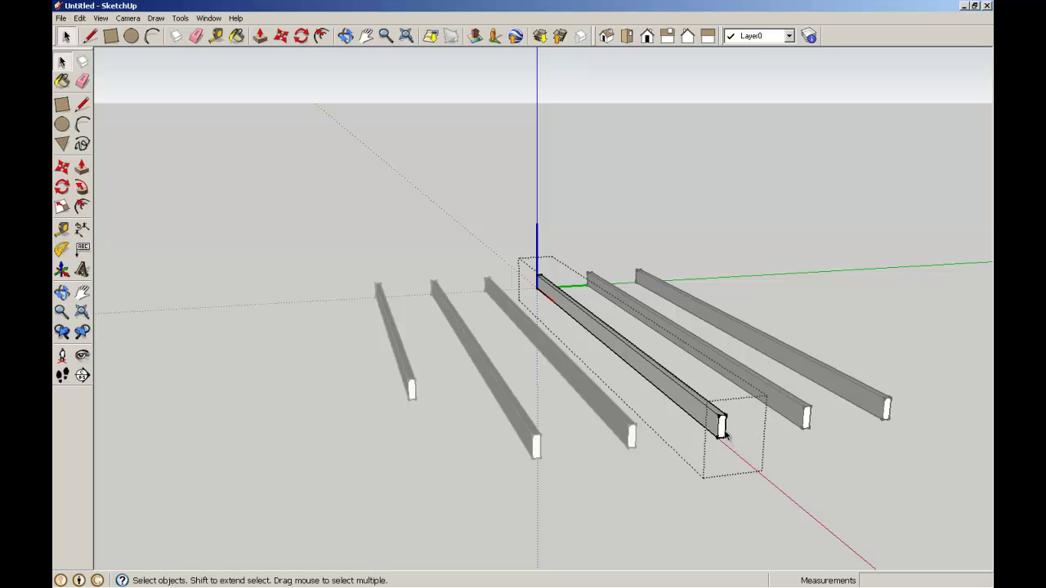
{"action": "left_click", "coordinate": [82, 168]}
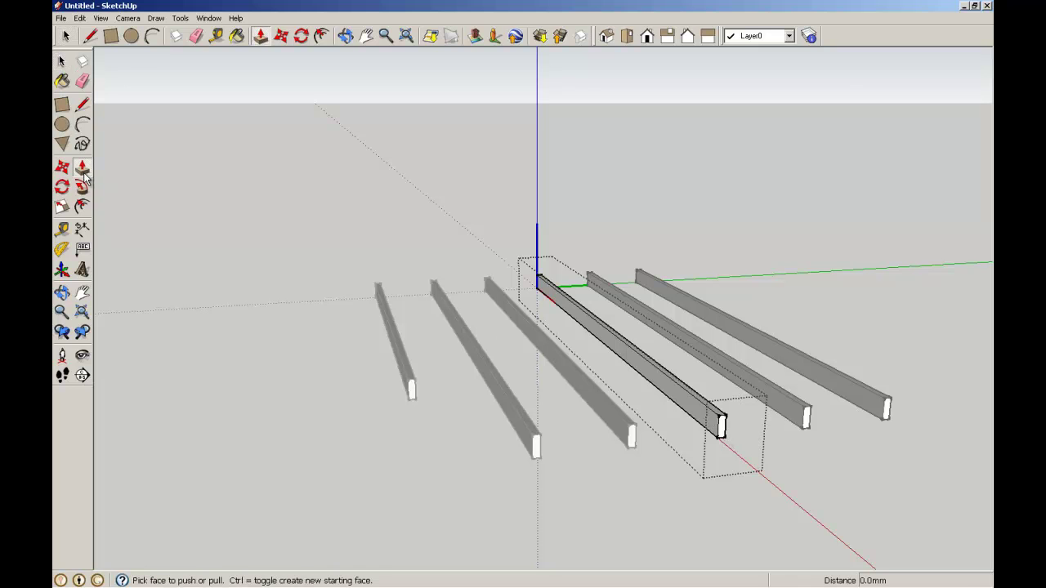
{"action": "left_click", "coordinate": [722, 425]}
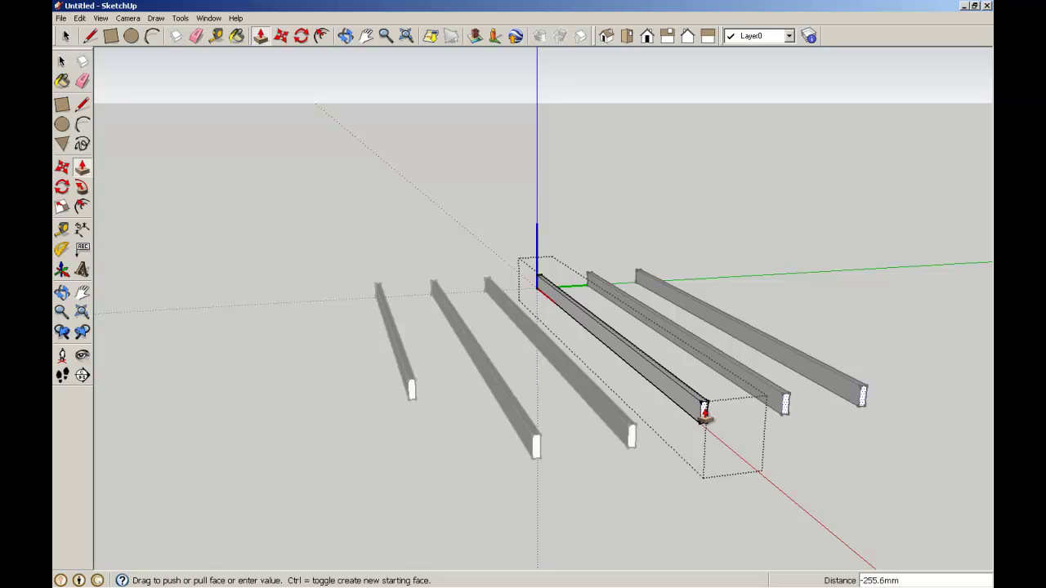
{"action": "type", "text": "1200"}
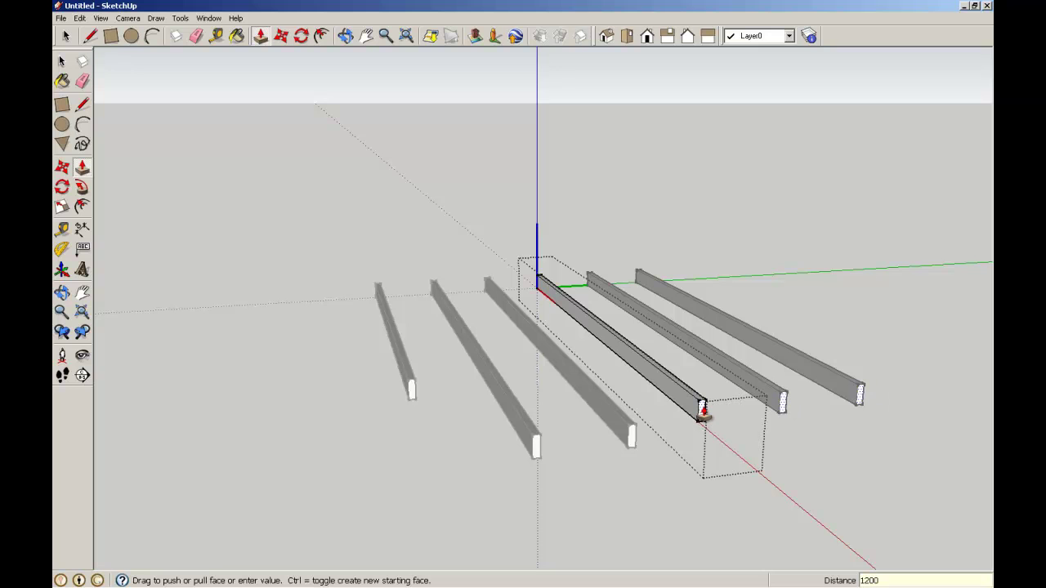
{"action": "key", "text": "Return"}
{"action": "key", "text": "space"}
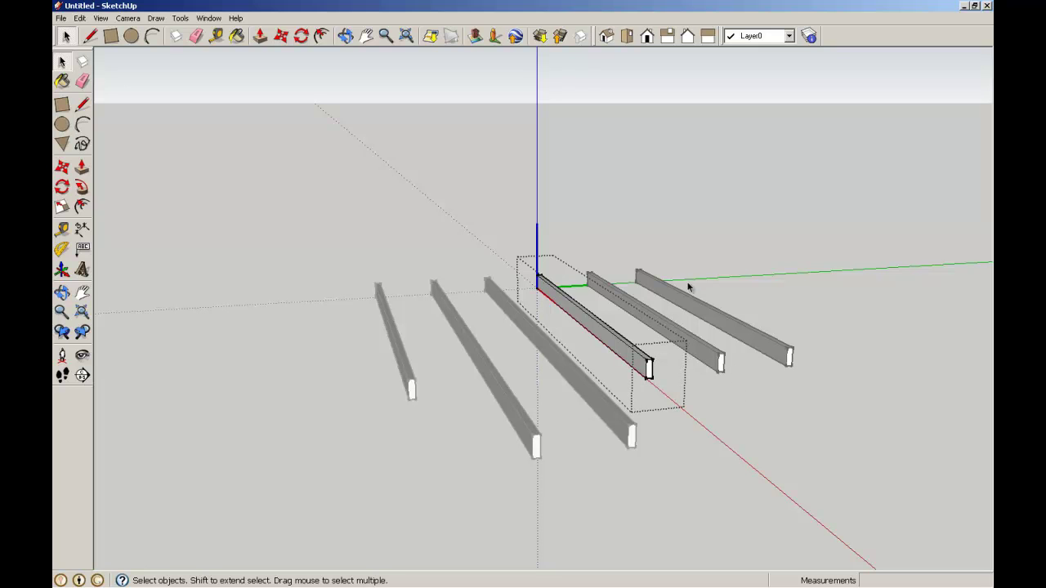
{"action": "middle_click_drag", "start_coordinate": [717, 280], "coordinate": [749, 327]}
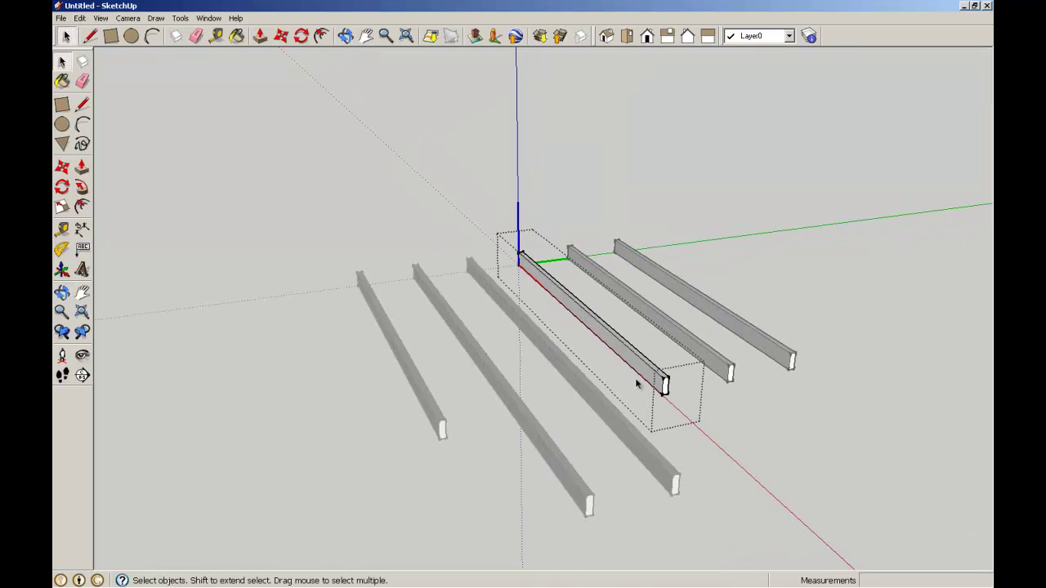
Close the Joist component and zoom out to view all six joists
{"action": "left_click", "coordinate": [807, 355]}
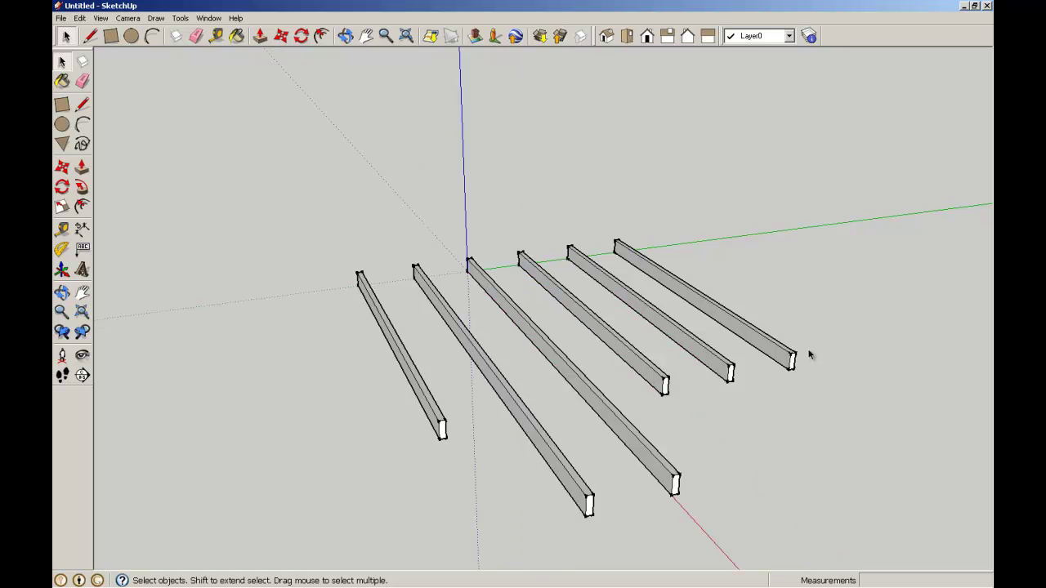
{"action": "scroll", "coordinate": [809, 355], "scroll_direction": "down", "scroll_amount": 1}
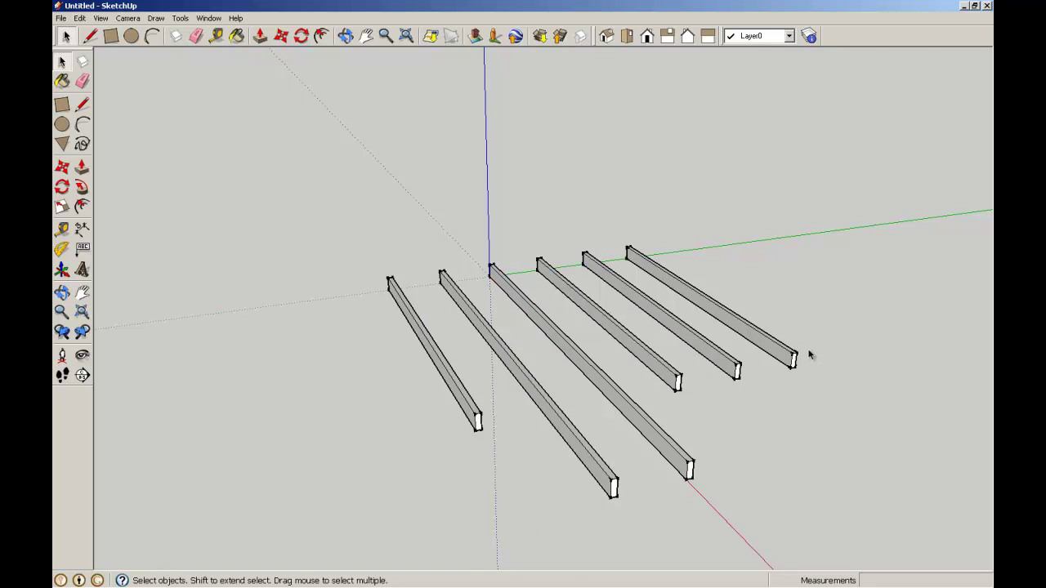